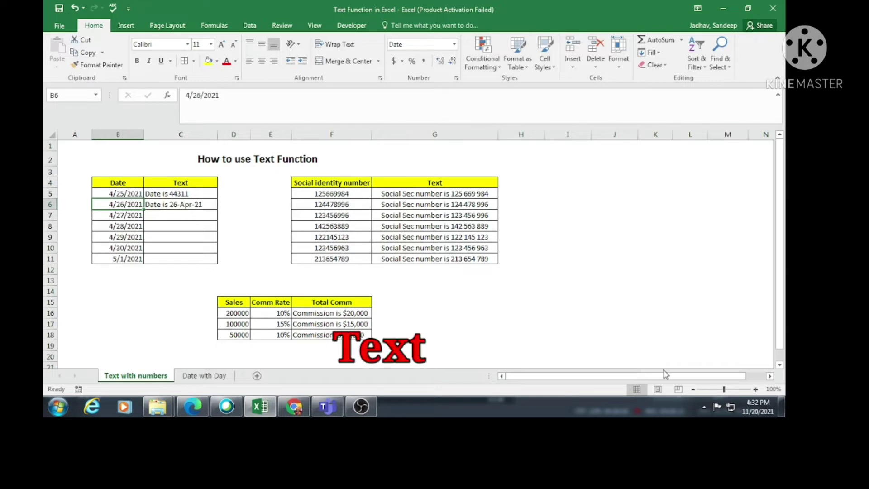
Examine the heading, the dates in column B and the text formula in C5 on the Text with numbers sheet.
click(245, 162)
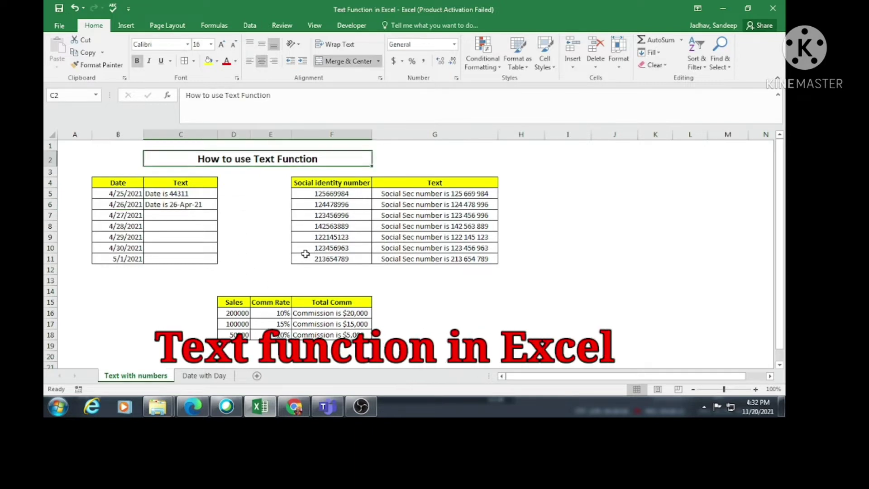
click(237, 194)
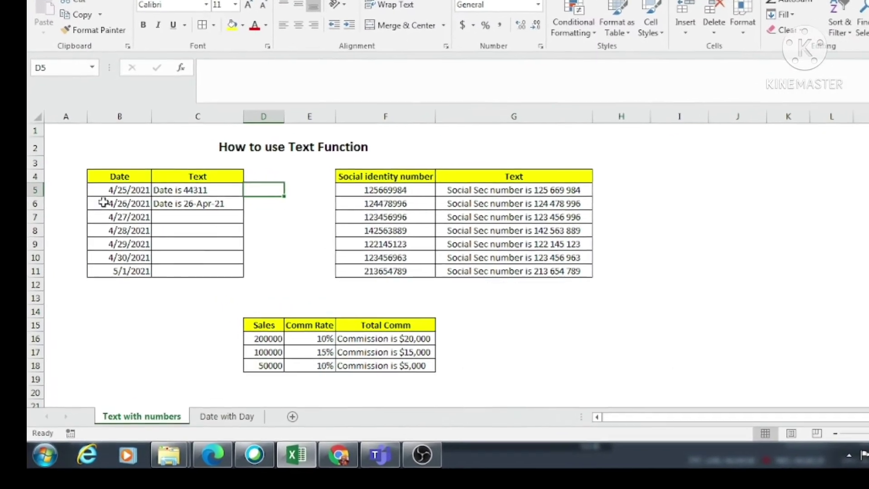
click(108, 195)
click(113, 202)
click(111, 233)
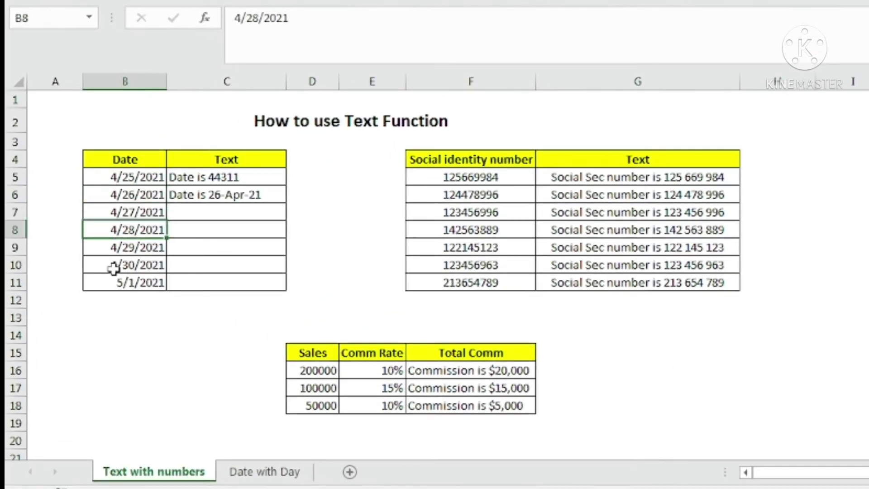
click(110, 263)
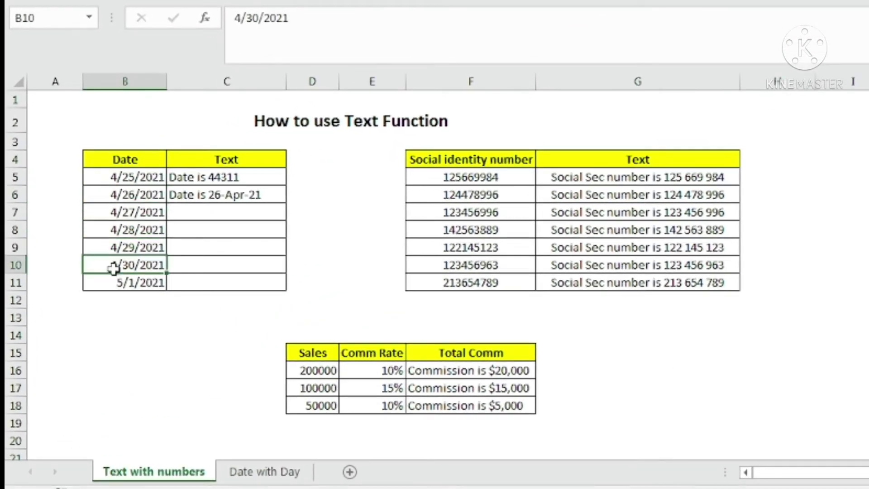
click(139, 180)
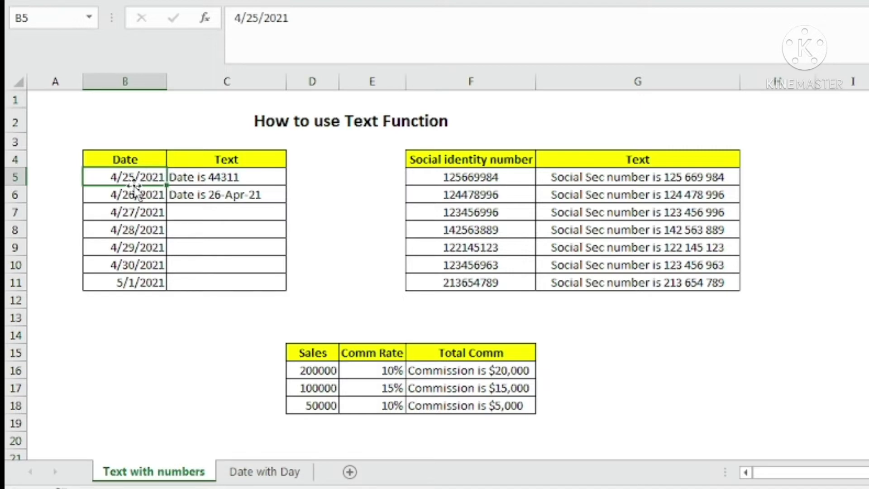
click(172, 179)
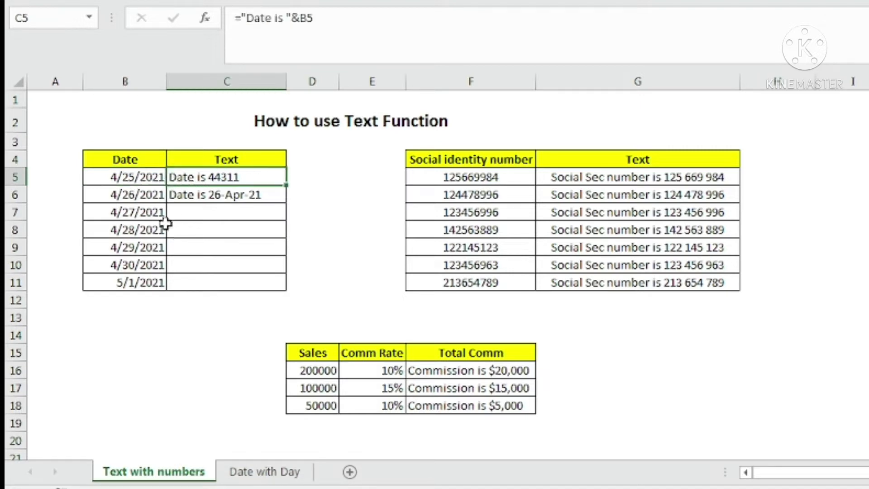
click(154, 177)
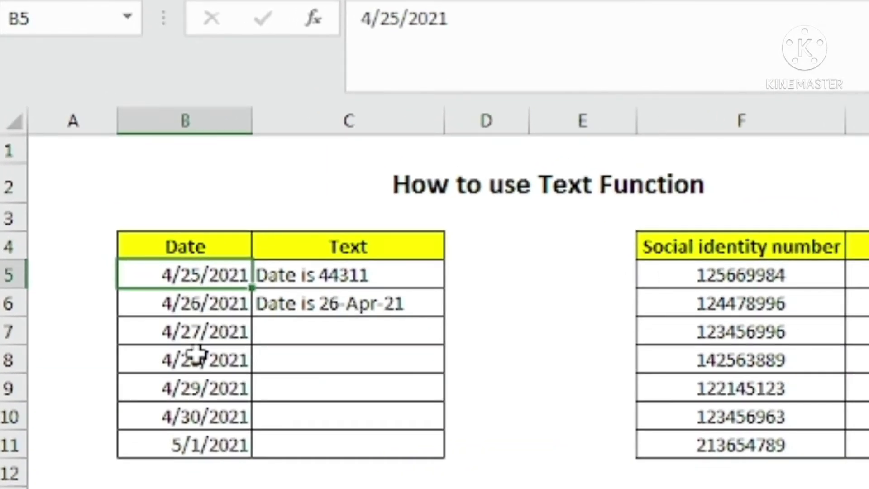
click(279, 277)
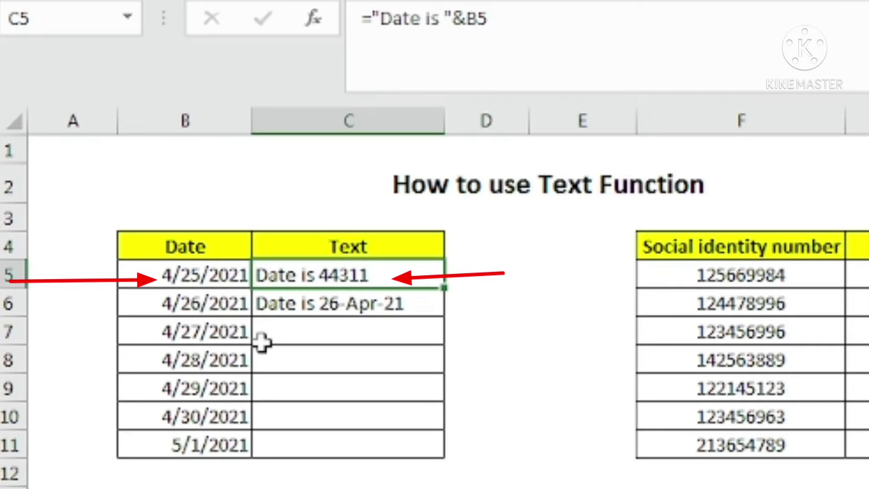
click(188, 304)
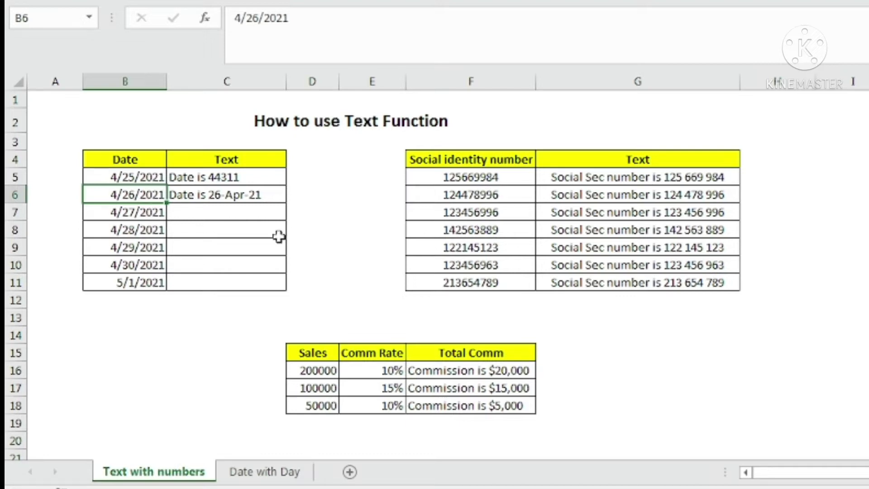
Review the date row C4:H4 and its weekdays on the Date with Day sheet, and return to the Text with numbers sheet.
click(289, 472)
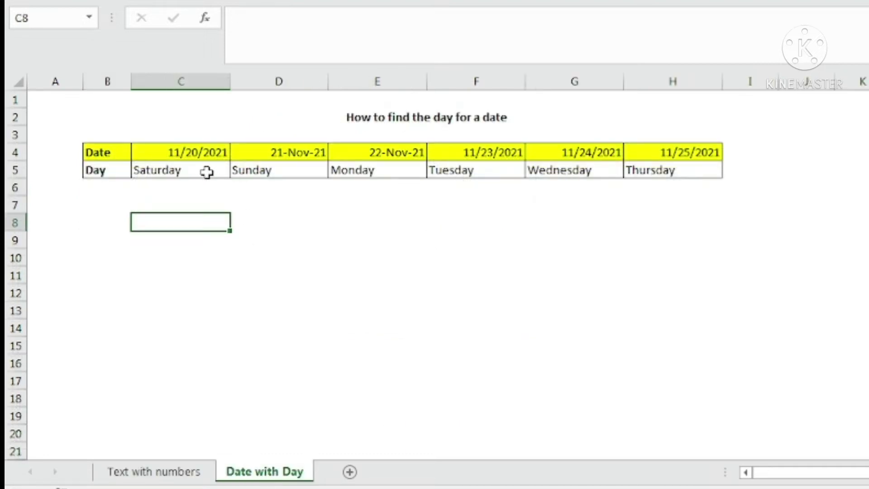
drag(182, 152, 646, 147)
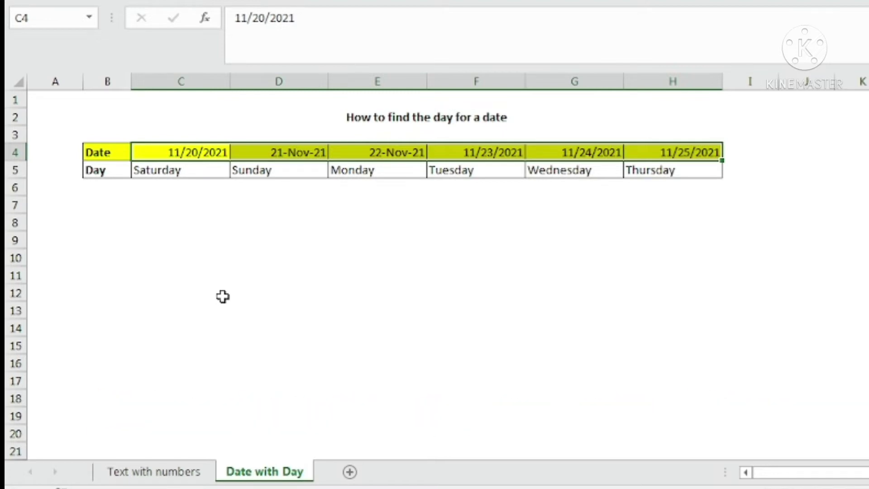
click(168, 255)
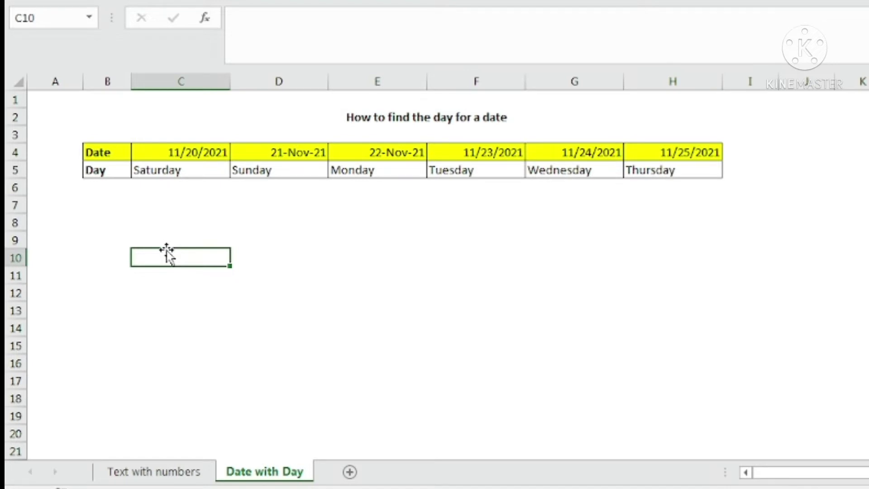
click(174, 472)
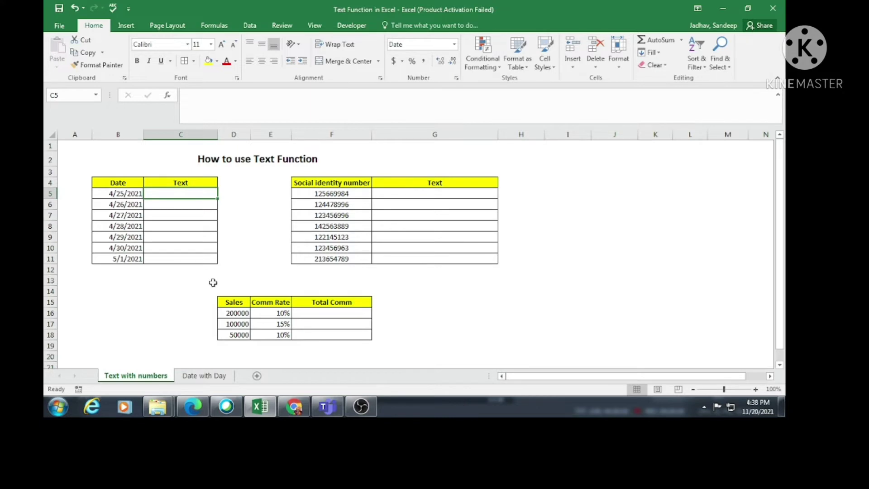
Review the source dates in B5:B11 and the empty Text cell next to the first date.
click(119, 193)
click(124, 206)
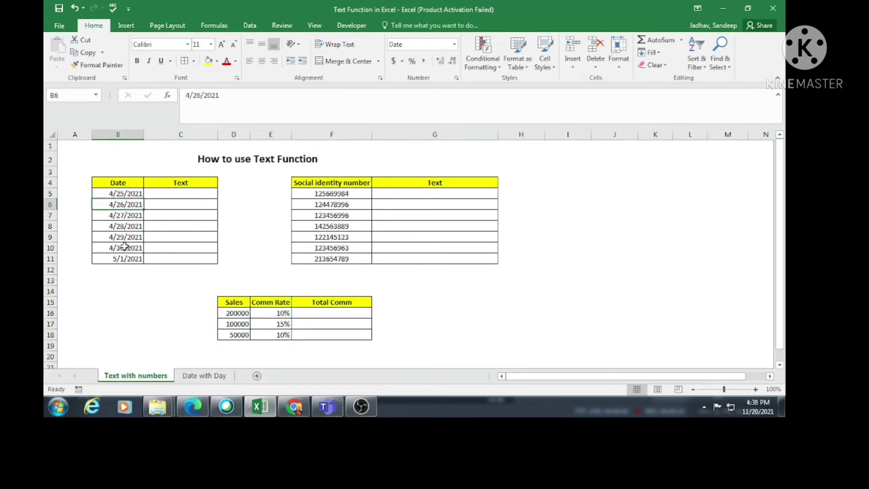
click(124, 247)
click(124, 259)
click(120, 194)
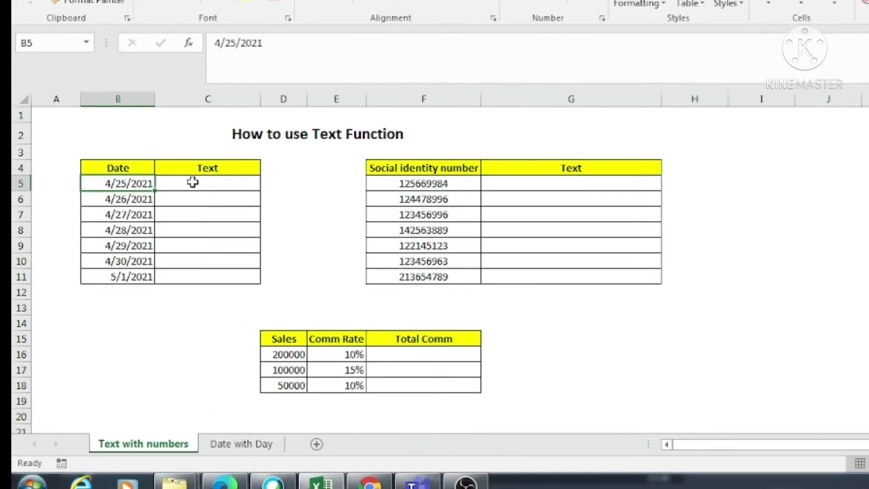
click(204, 190)
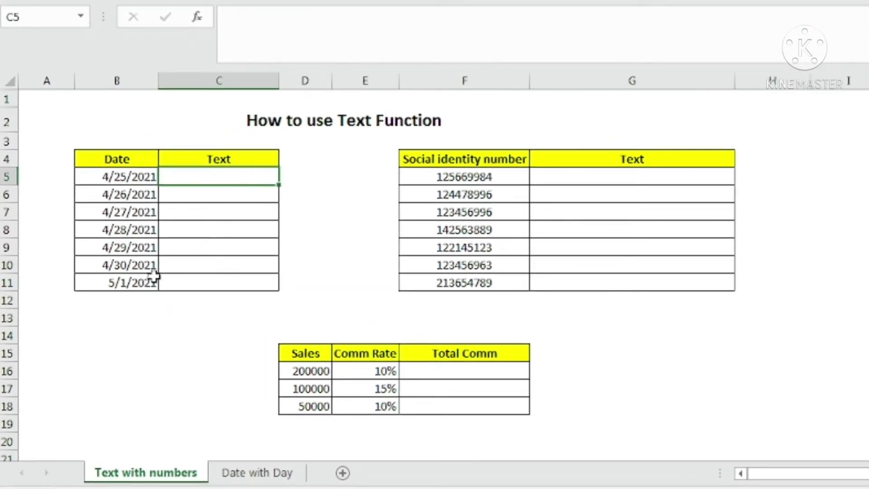
click(129, 176)
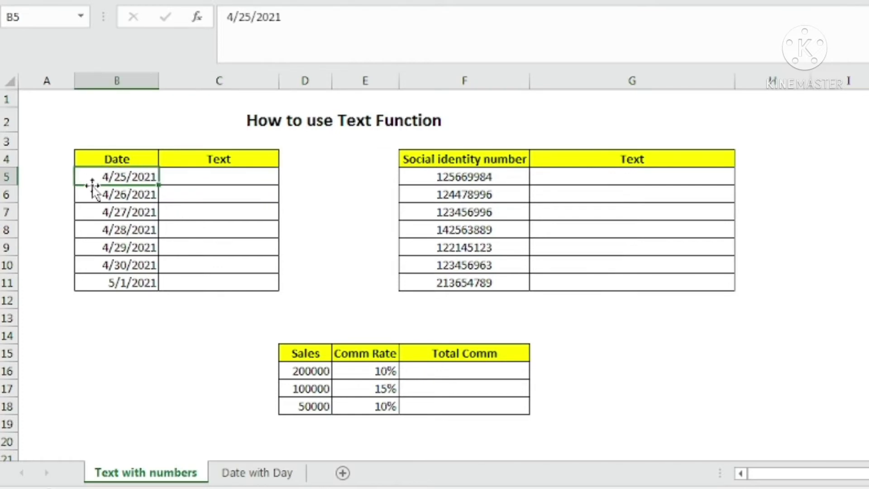
click(126, 195)
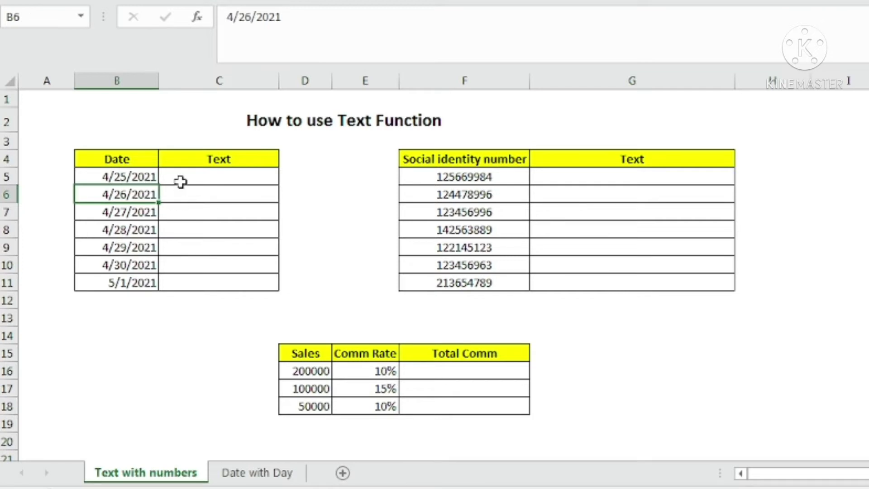
Enter the formula ="Date is "&B5 in cell C5 to join the text with the unformatted date.
click(180, 179)
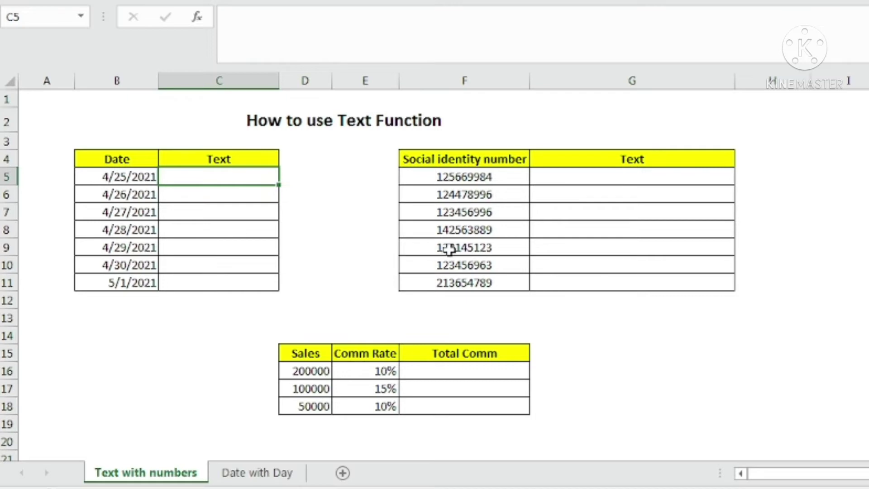
text(=)
text("D)
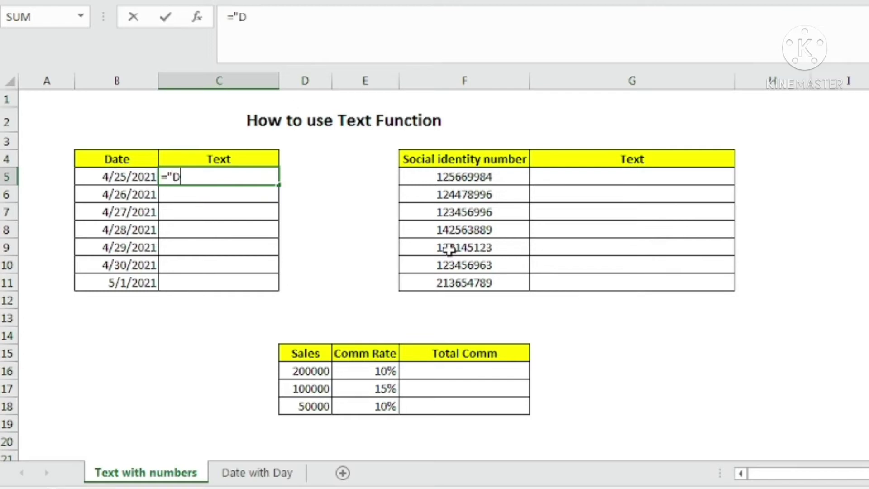
text(ate is)
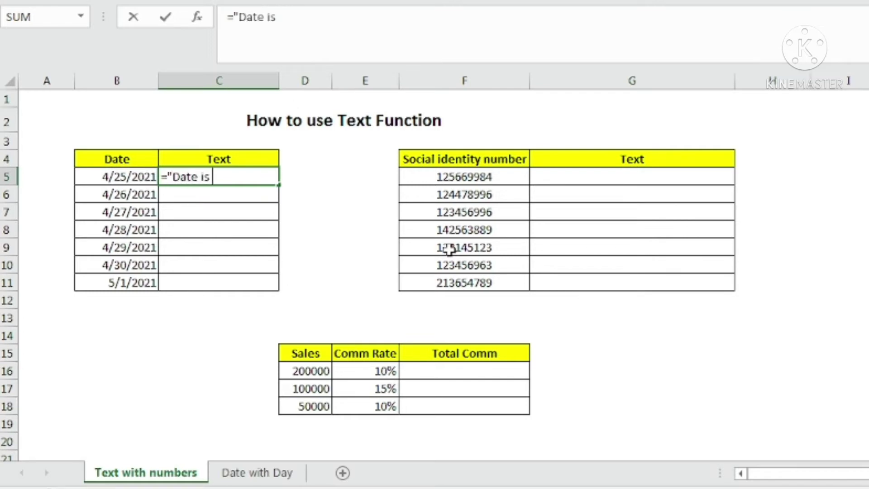
text( ")
text(&)
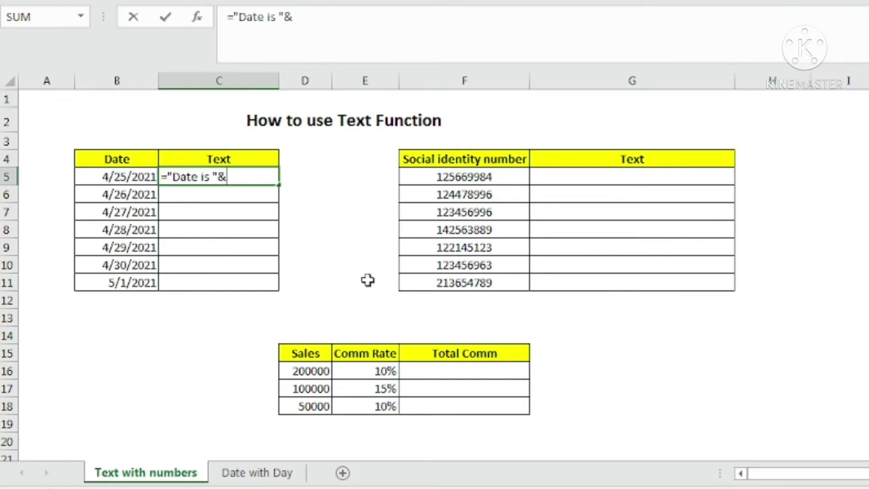
click(115, 176)
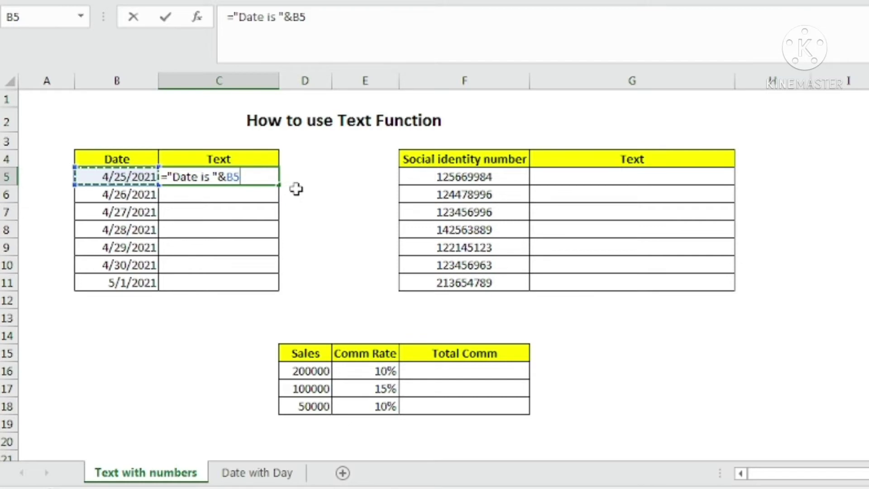
key(Return)
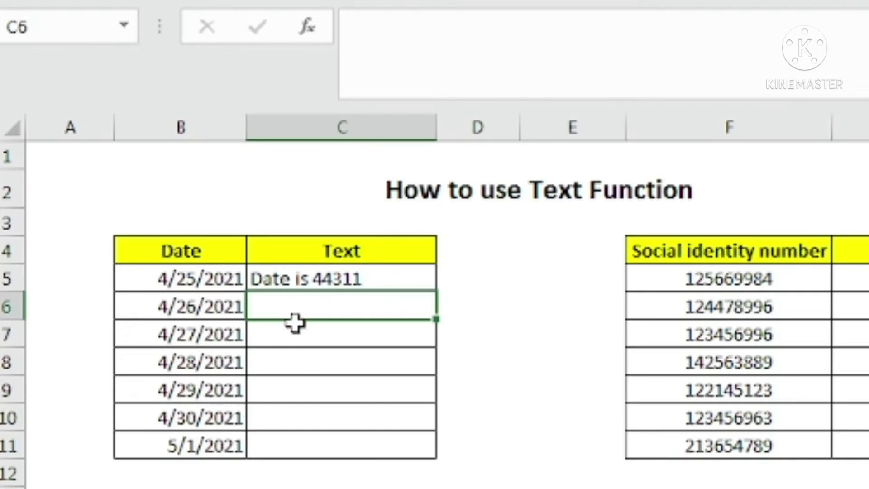
Clear the concatenation formula from cell C5.
click(339, 277)
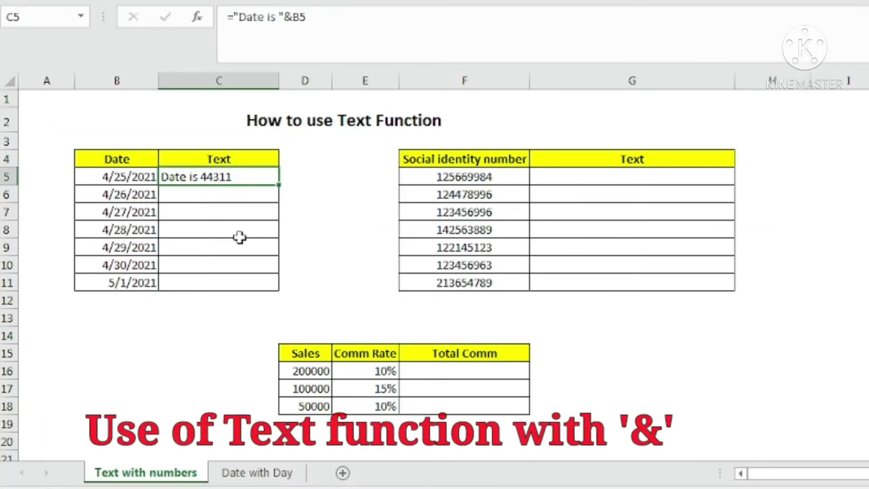
key(Delete)
click(196, 234)
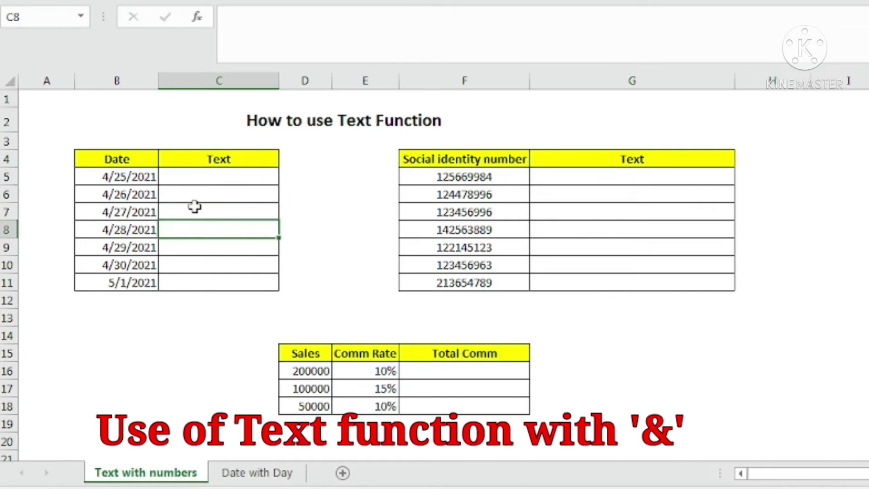
Start a formula in cell C5 with the quoted text "Date is ", capitalised and ending in a space.
click(192, 176)
text(=)
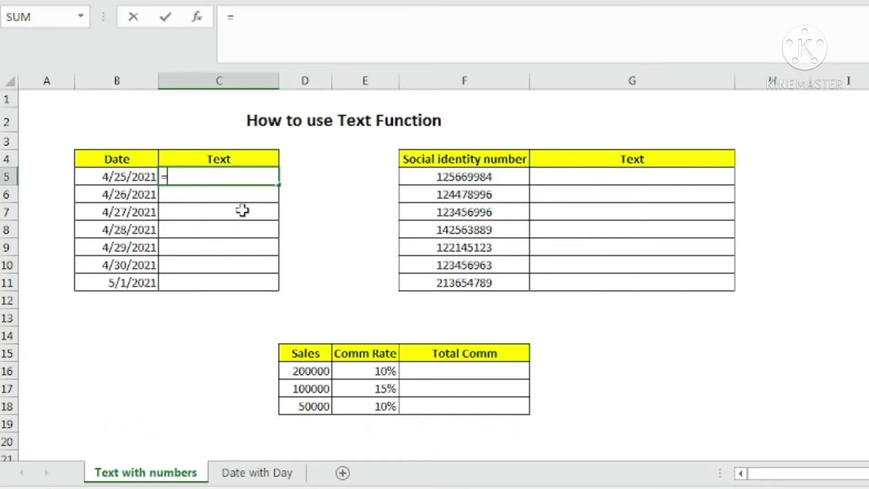
text("date is)
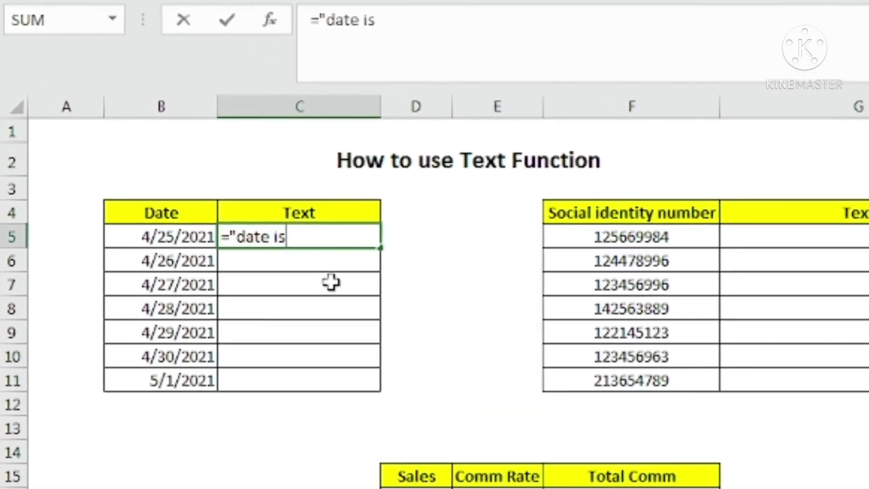
text( ")
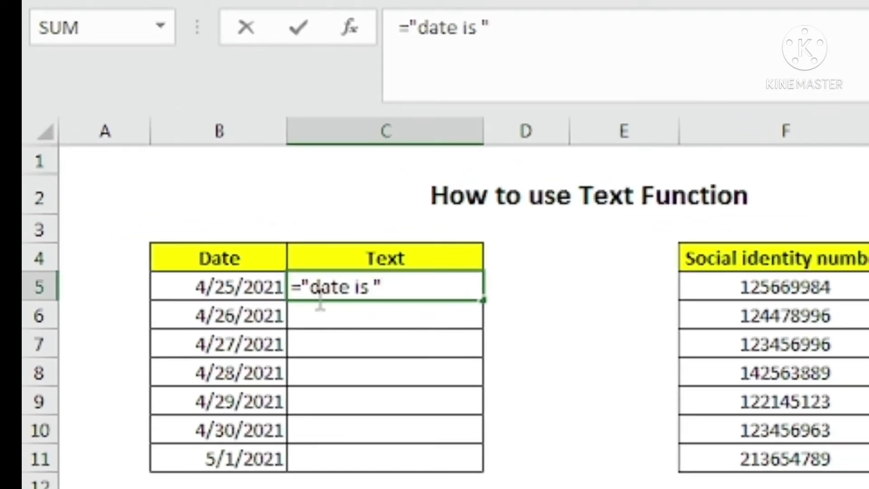
click(324, 285)
key(BackSpace)
text(D)
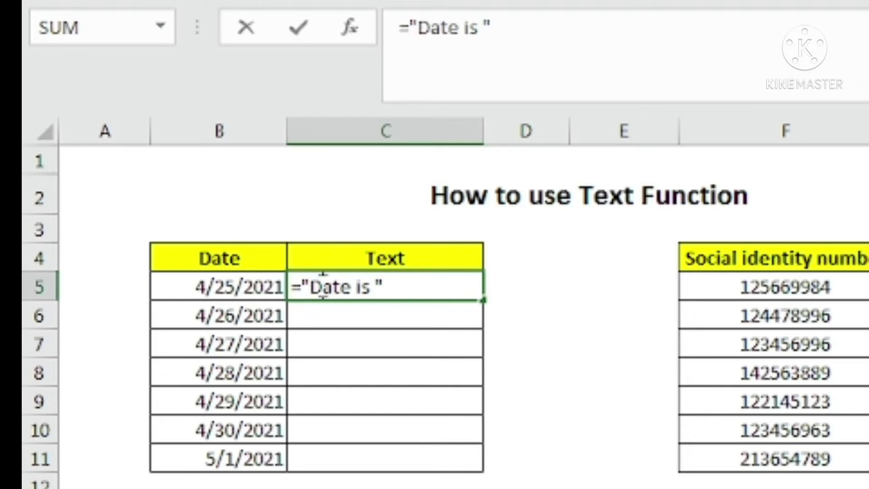
click(395, 287)
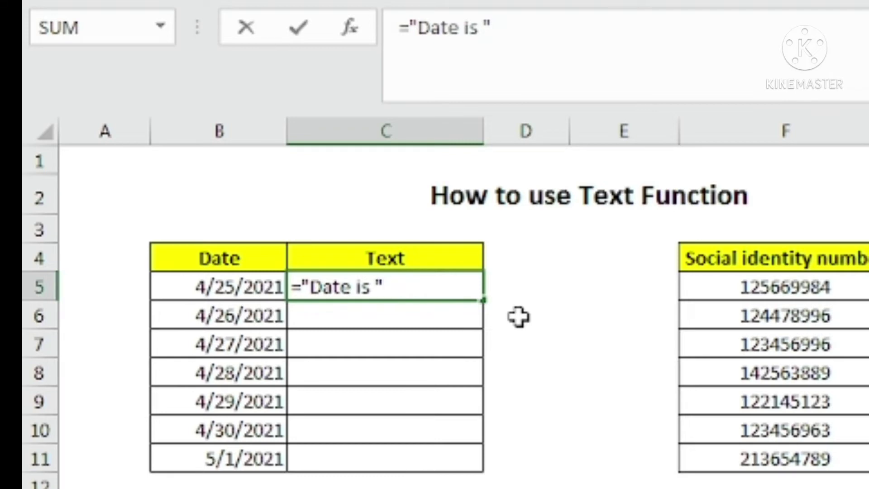
Append & and a TEXT function to the formula in C5, with B5 as its value argument.
text(&)
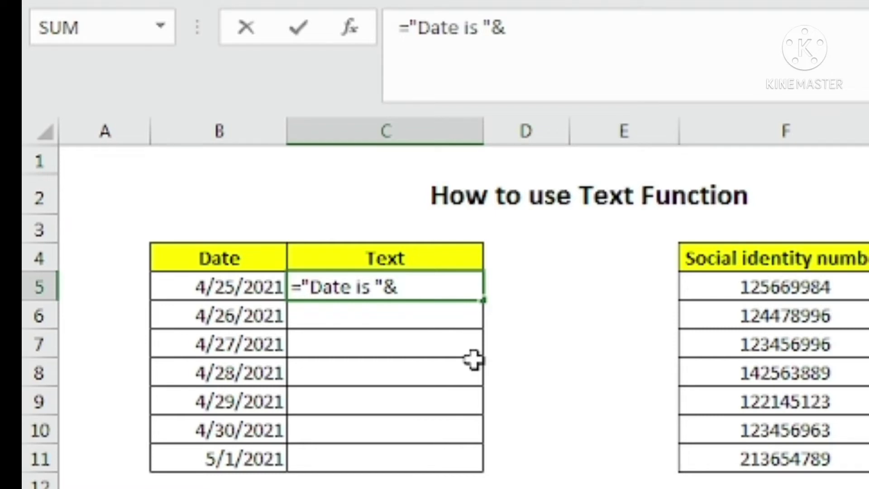
text(text)
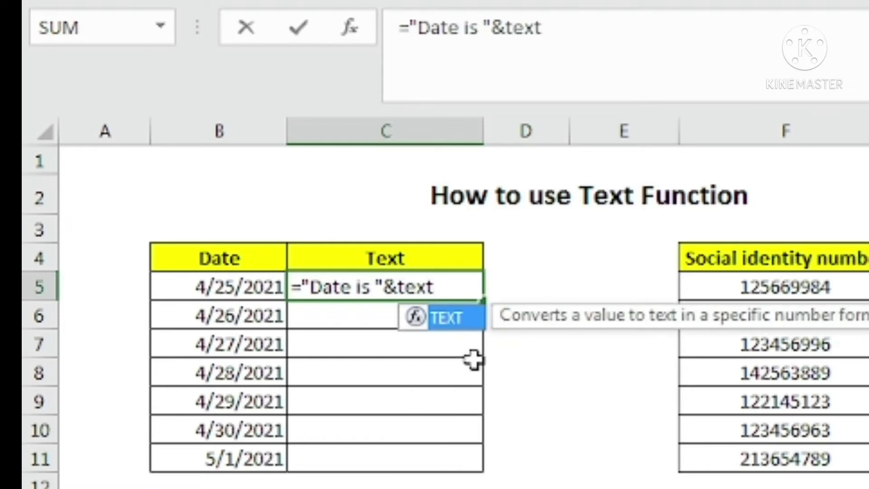
key(Tab)
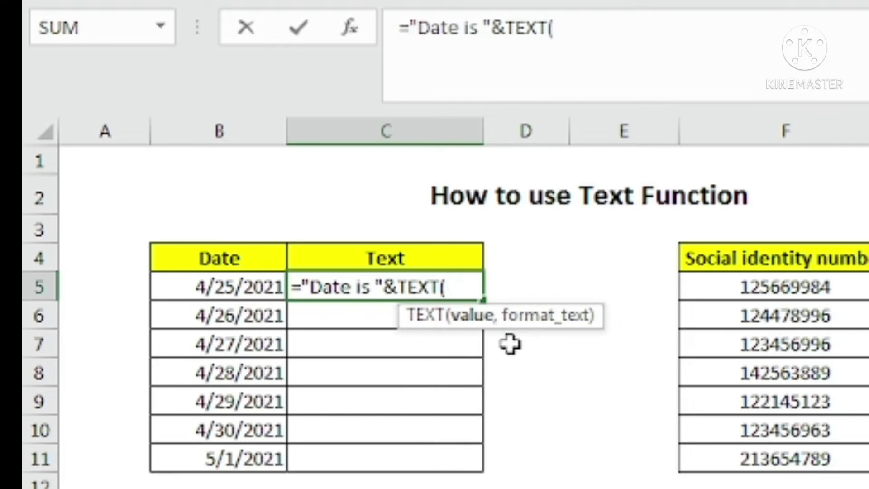
click(252, 292)
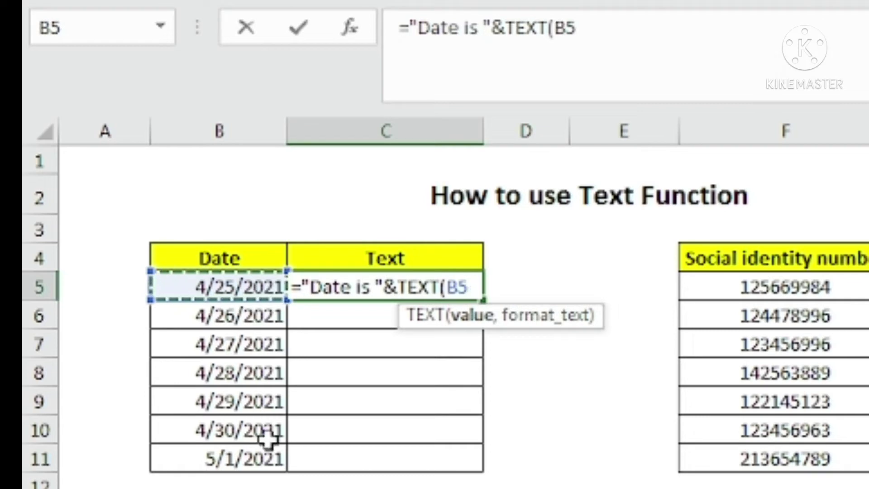
text(,)
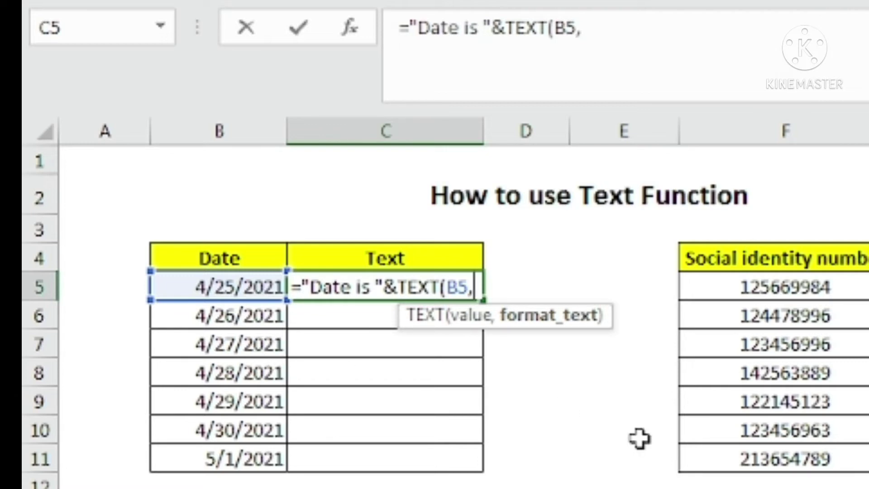
Give the TEXT function in C5 the quoted format "dd-mmm-yy" and complete the formula.
text(dd)
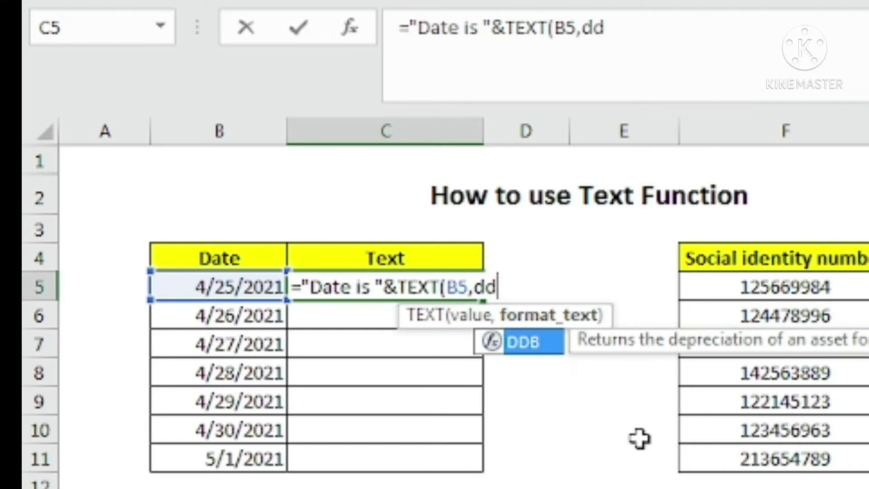
text(-)
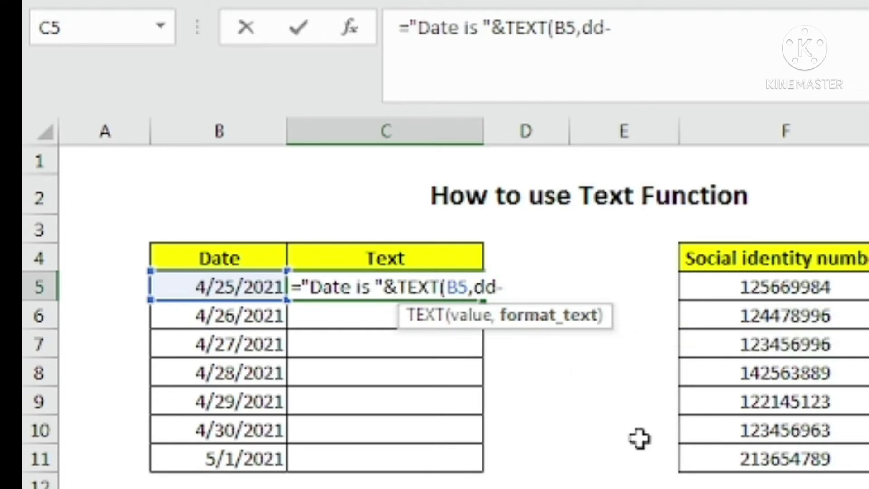
text(mmm)
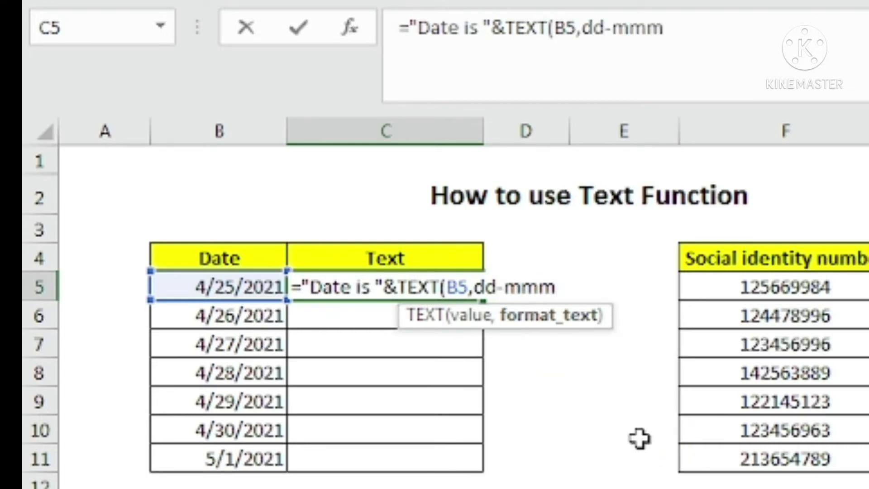
text(-yy)
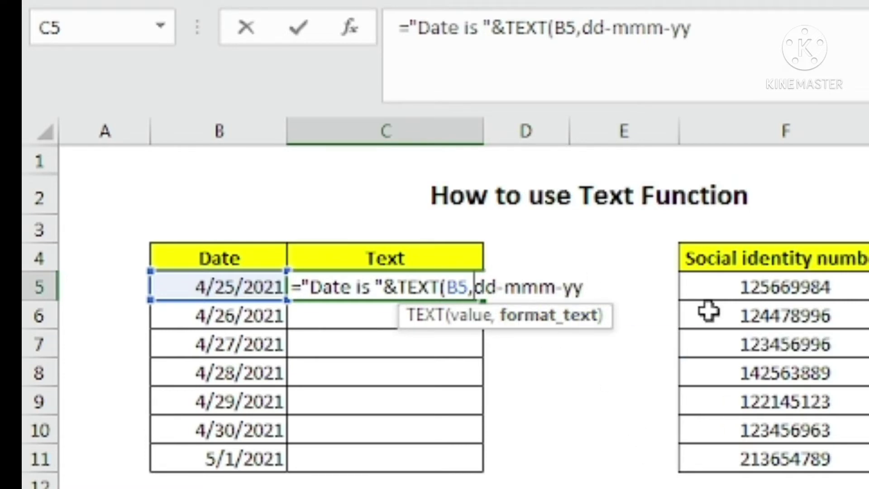
text(")
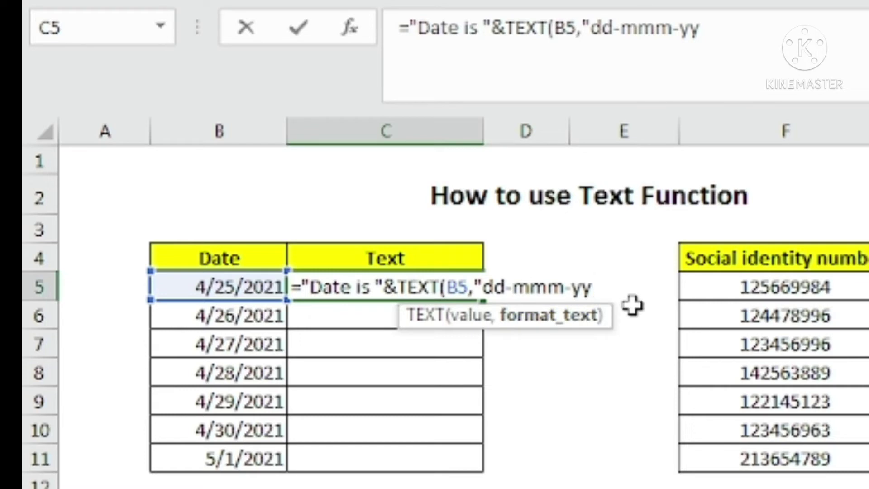
text(")
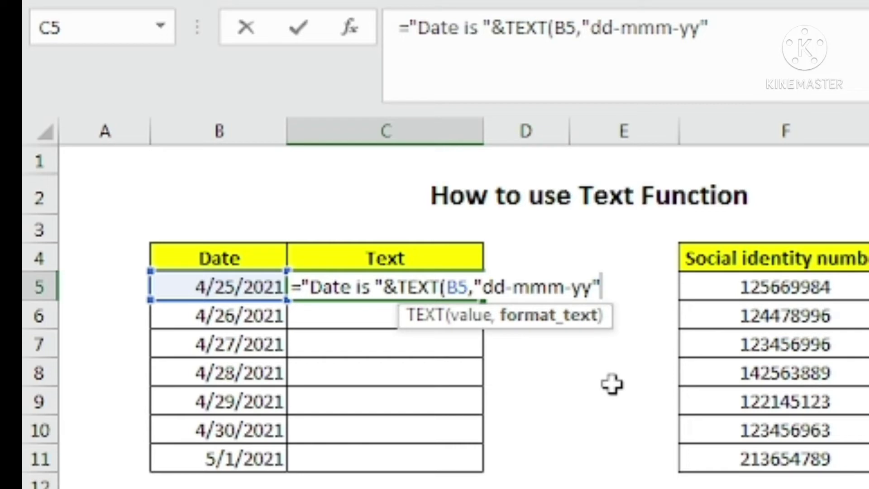
text())
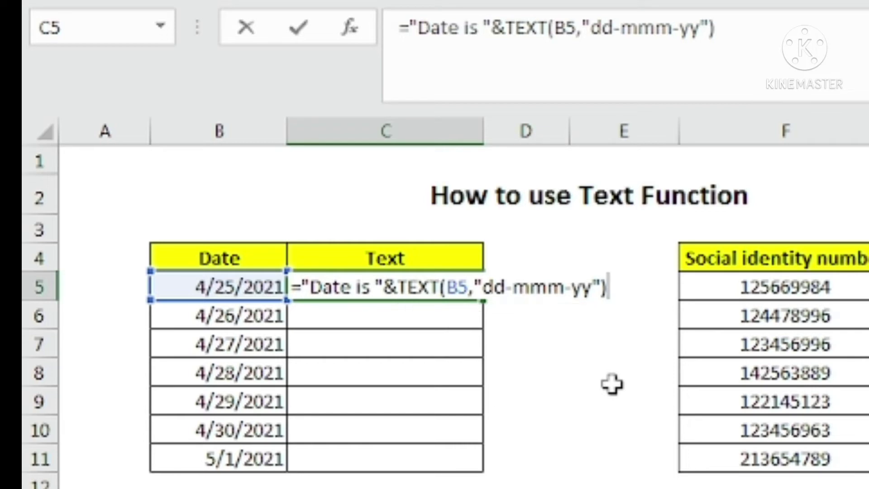
key(ctrl+Return)
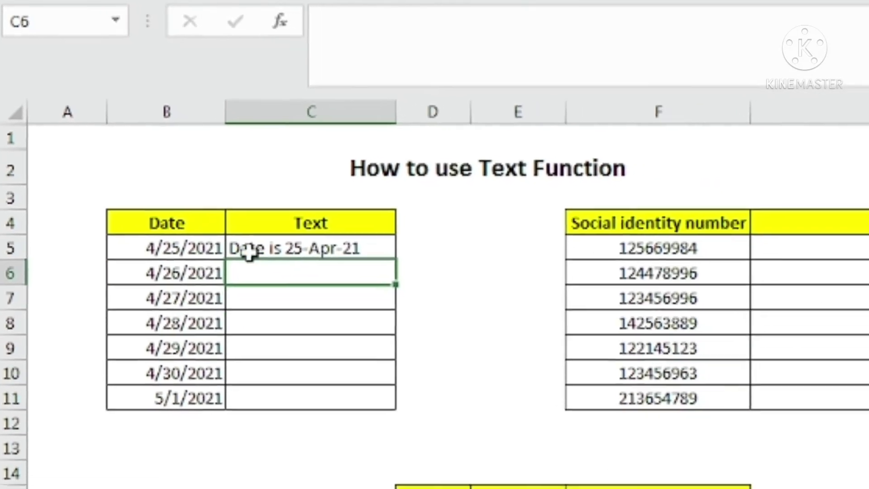
Fill the "dd-mmm-yy" date text formula from C5 down to C11.
click(251, 252)
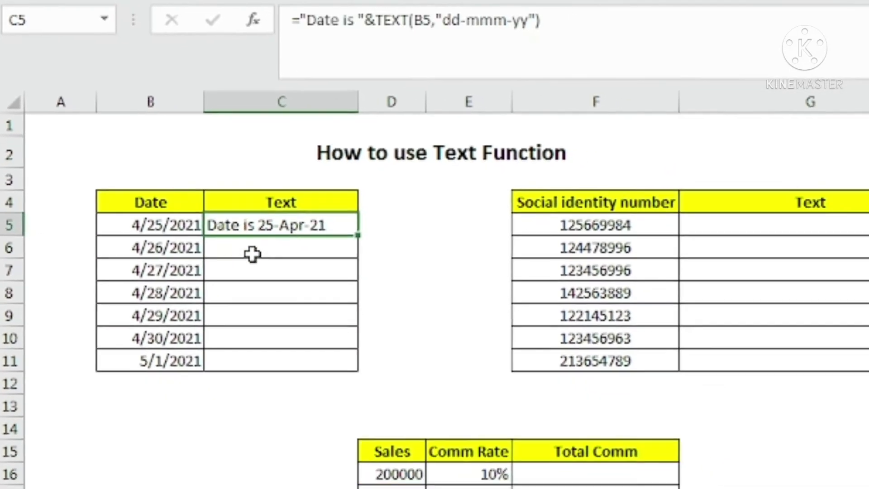
click(279, 273)
click(364, 249)
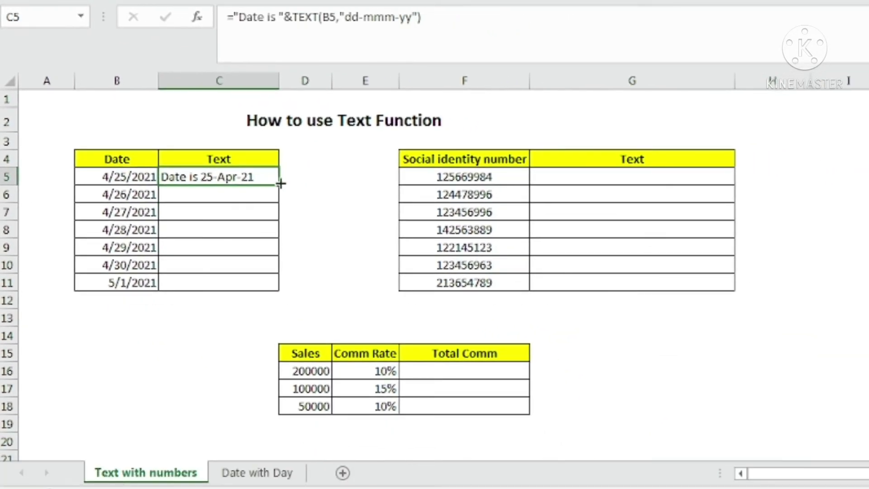
drag(280, 185, 265, 290)
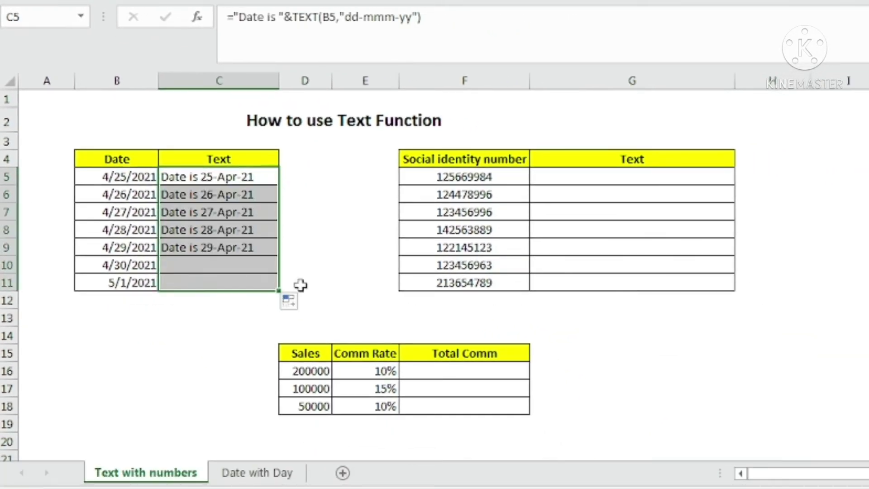
Compare the source dates in column B with the formatted date texts beside them in column C.
click(108, 216)
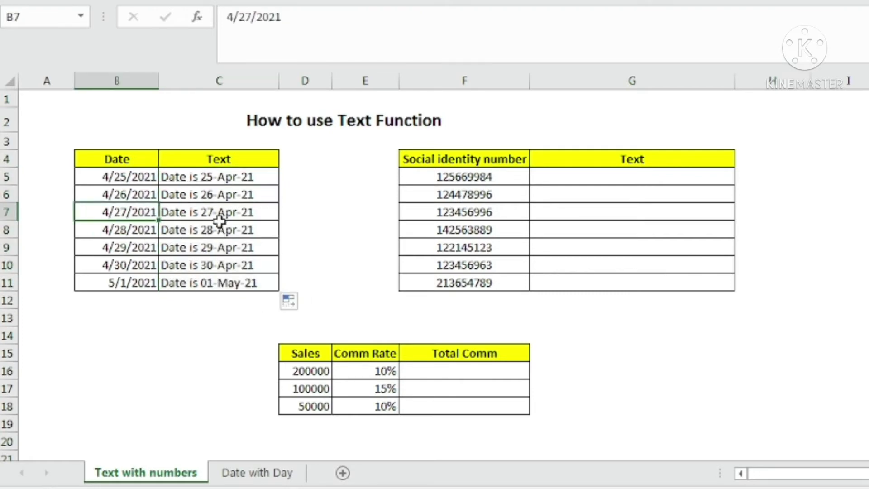
click(245, 216)
click(130, 231)
click(215, 230)
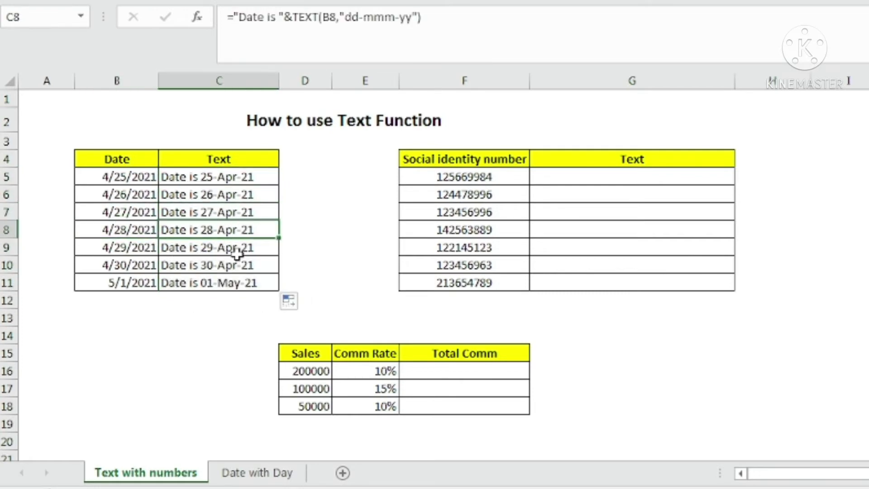
click(168, 261)
Replace the hyphen between dd and mmm with a space in the format code of C5's formula.
click(211, 181)
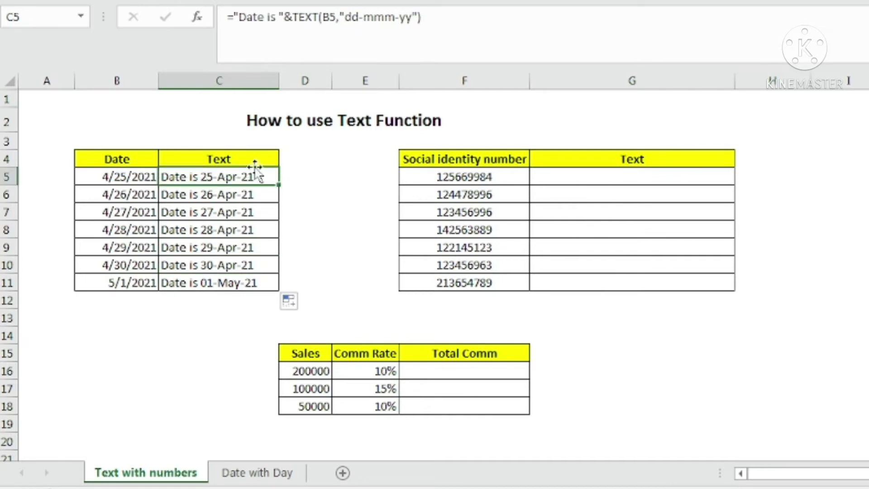
click(359, 18)
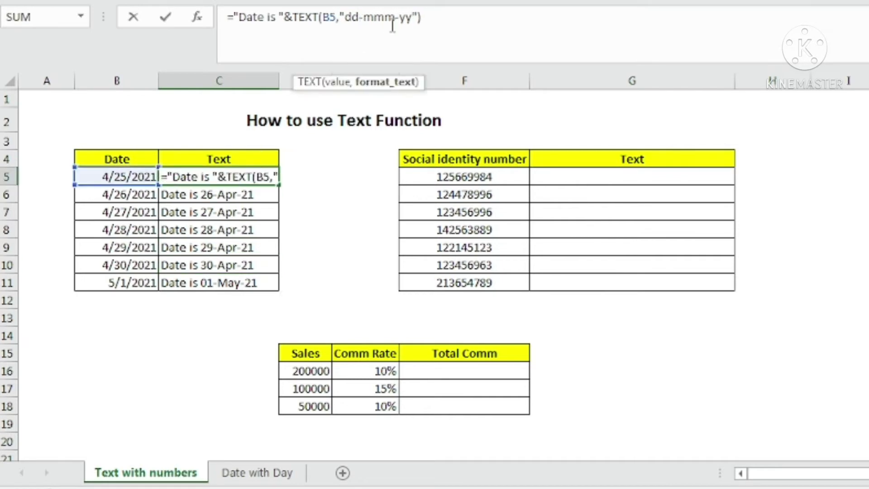
key(BackSpace)
key(BackSpace)
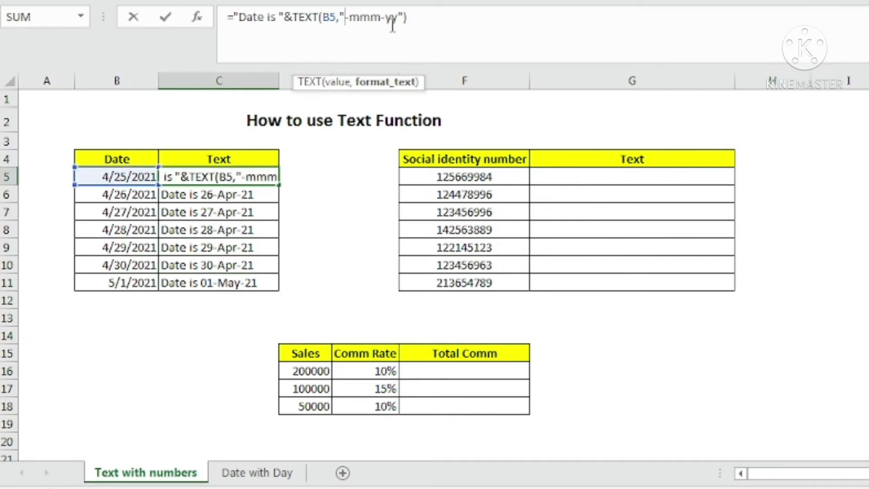
text(dd)
key(Delete)
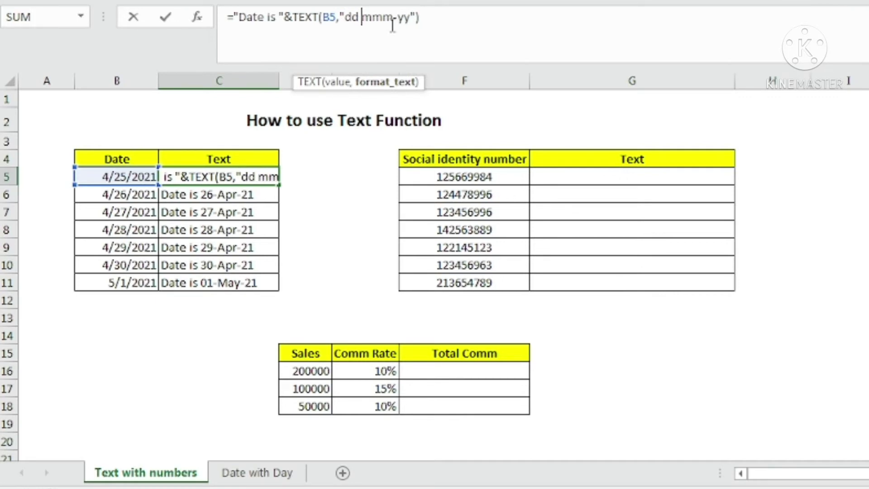
Complete C5's format code as "dd mmm yyyy" and fill the revised formula down to C11.
key(Right)
key(Right)
key(Right)
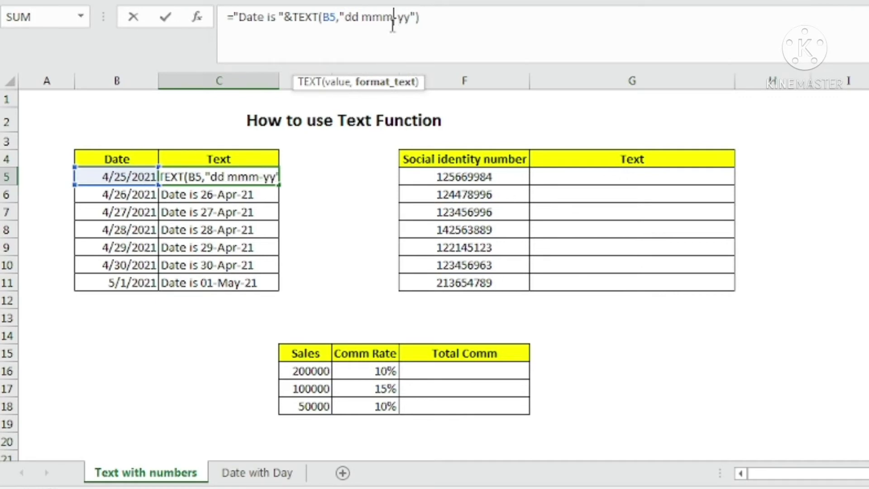
key(Delete)
text(yy)
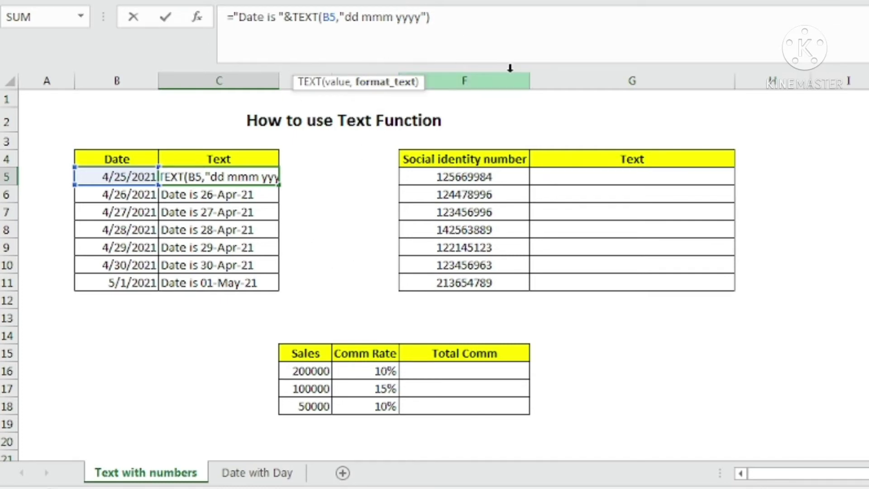
key(Return)
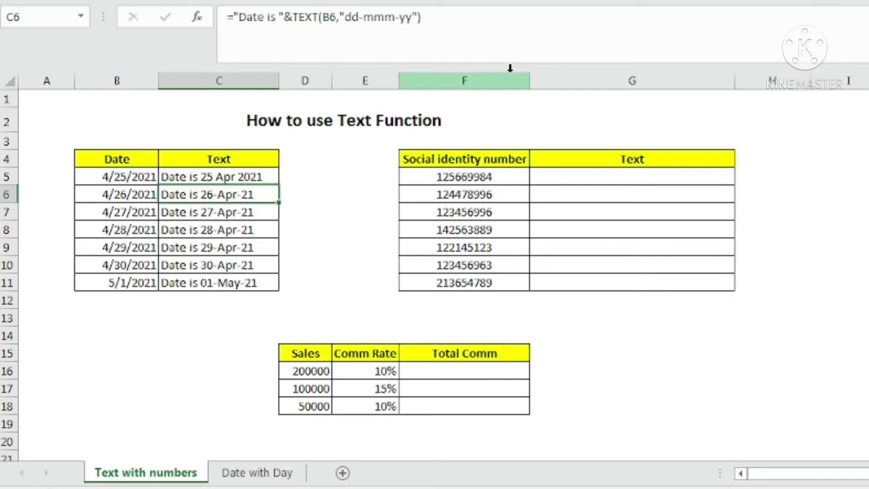
click(272, 181)
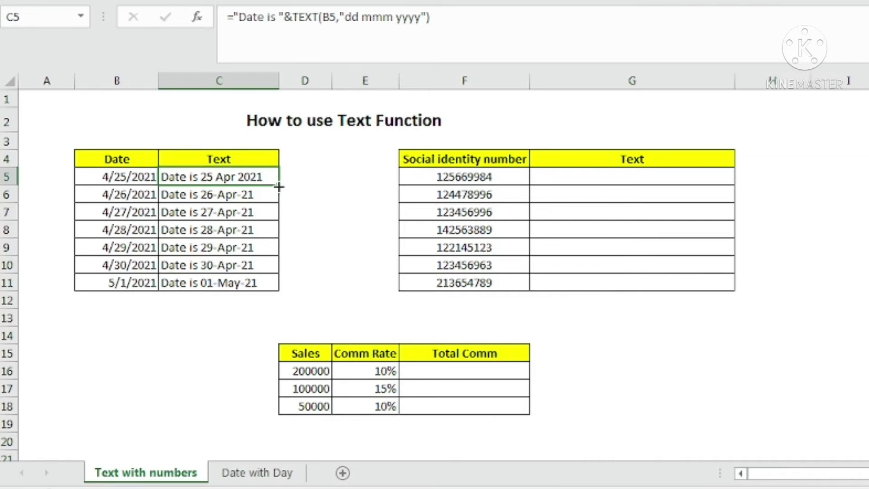
drag(279, 186, 274, 287)
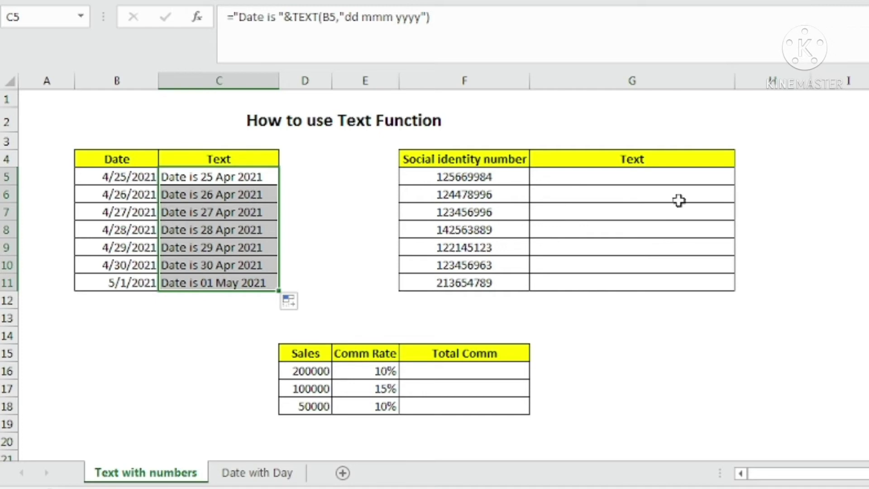
Review the unformatted values in the Social identity number column, F5:F11.
click(481, 175)
click(489, 193)
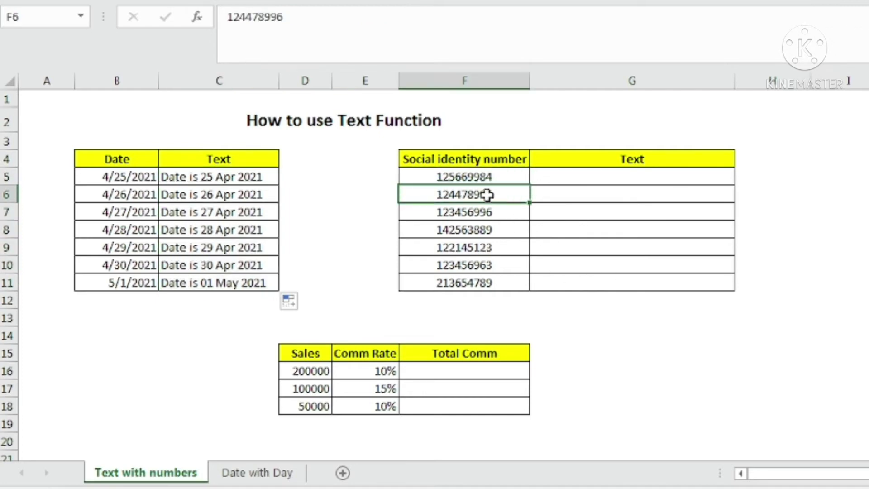
click(482, 212)
click(482, 230)
click(484, 294)
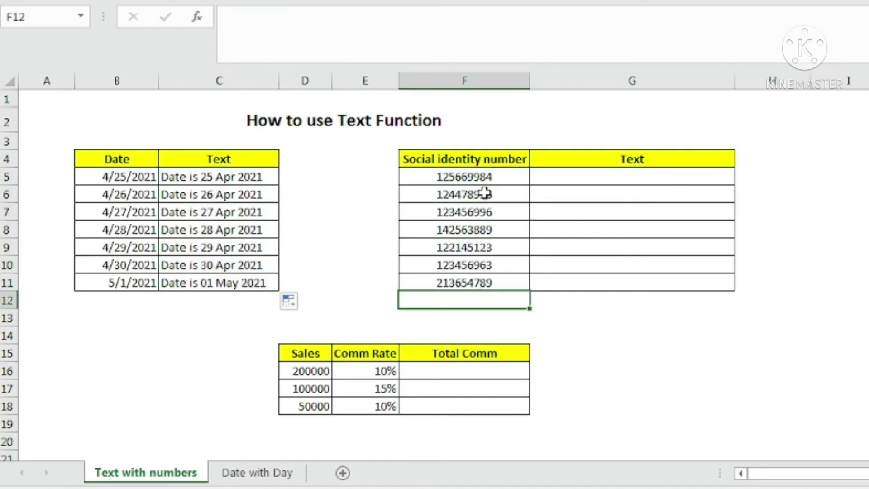
click(493, 167)
click(491, 194)
click(479, 265)
click(481, 284)
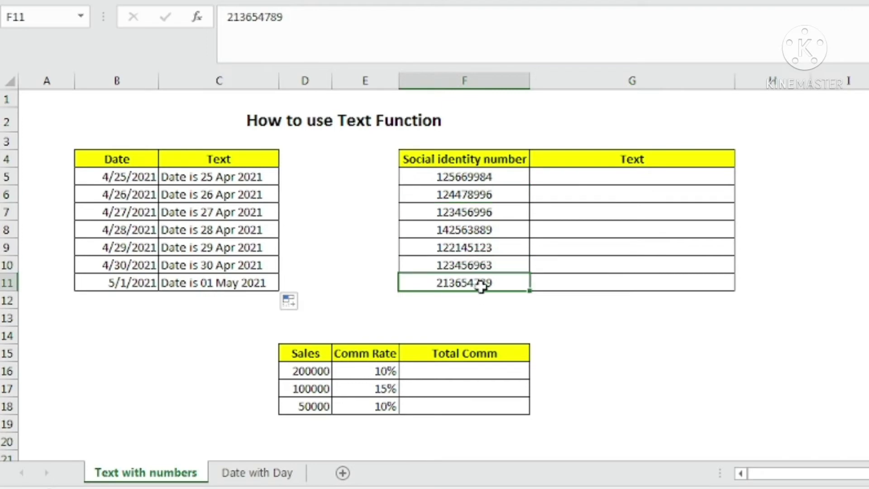
click(495, 181)
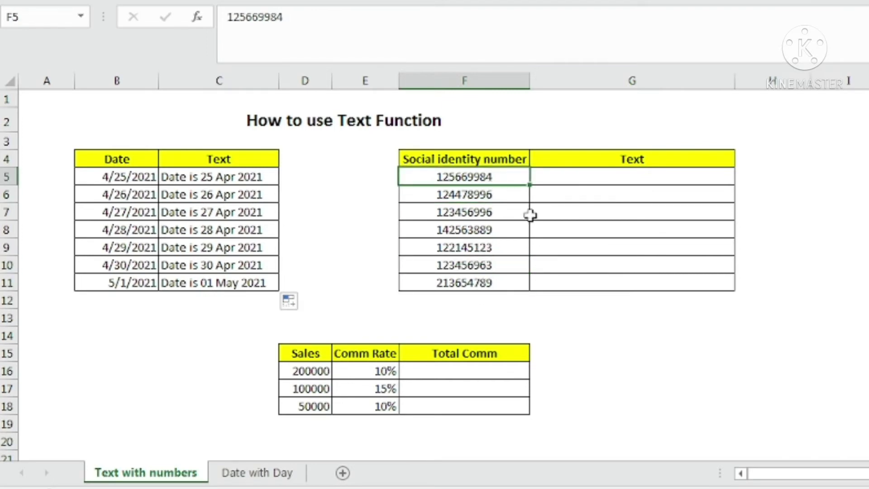
Start a formula in G5 with the text string "Social Sec number ", including the trailing space.
click(577, 176)
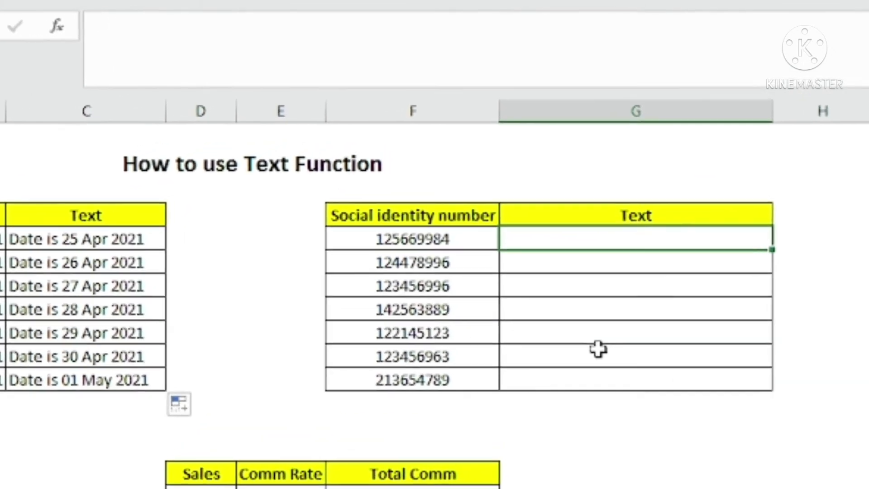
text(=)
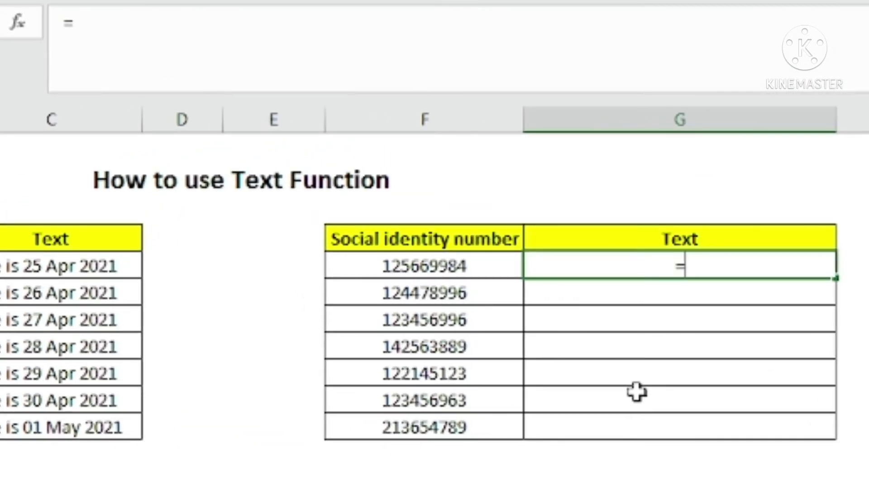
text("Social)
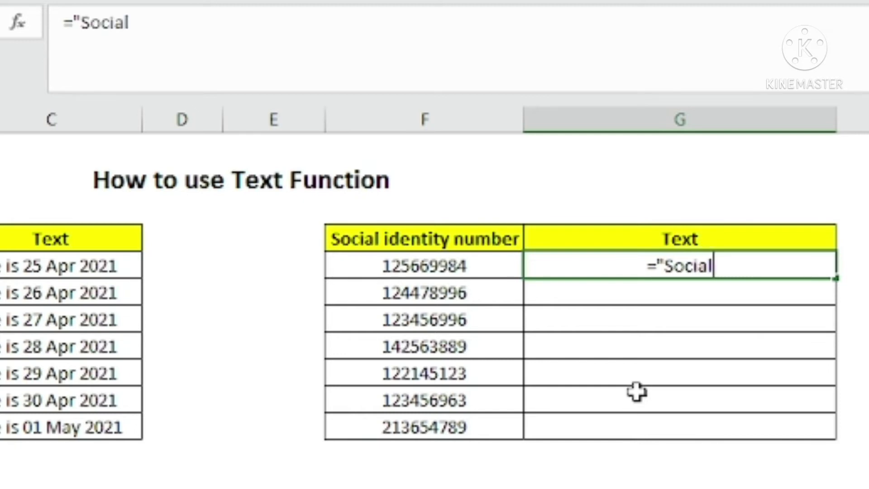
text( Sec)
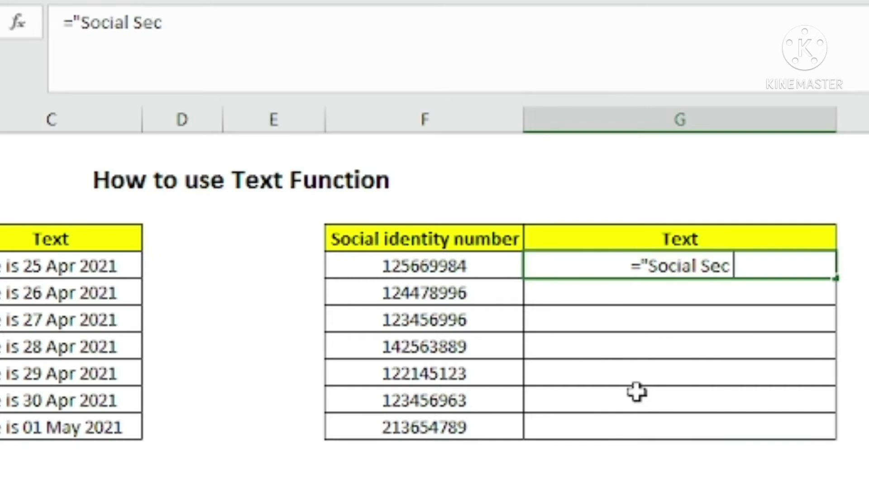
text( number)
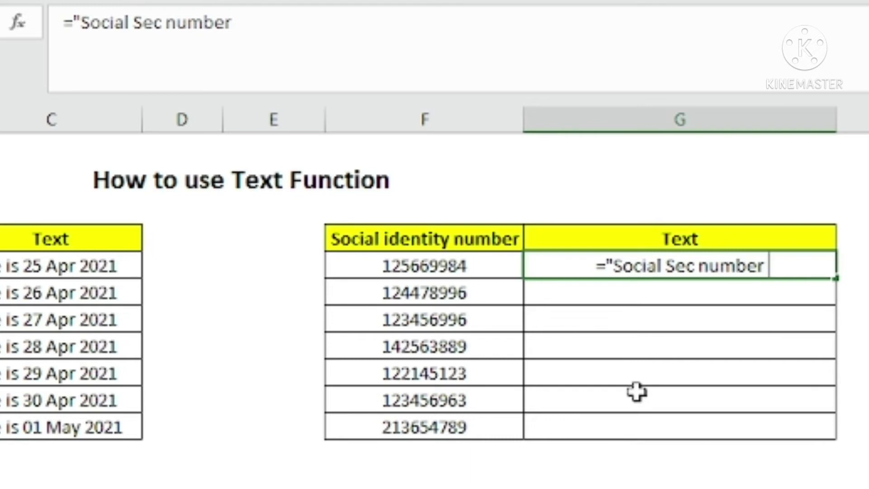
text( ")
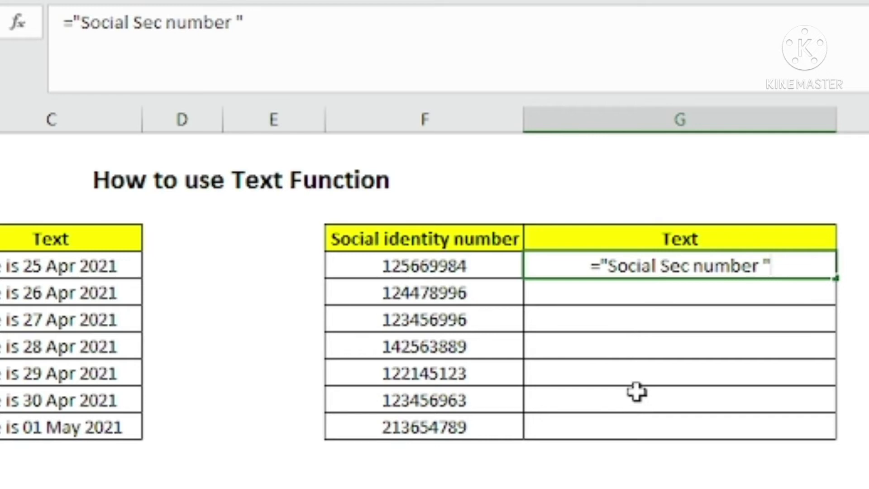
Join a TEXT function to G5's text string with an ampersand, using F5 as its value argument.
text(&)
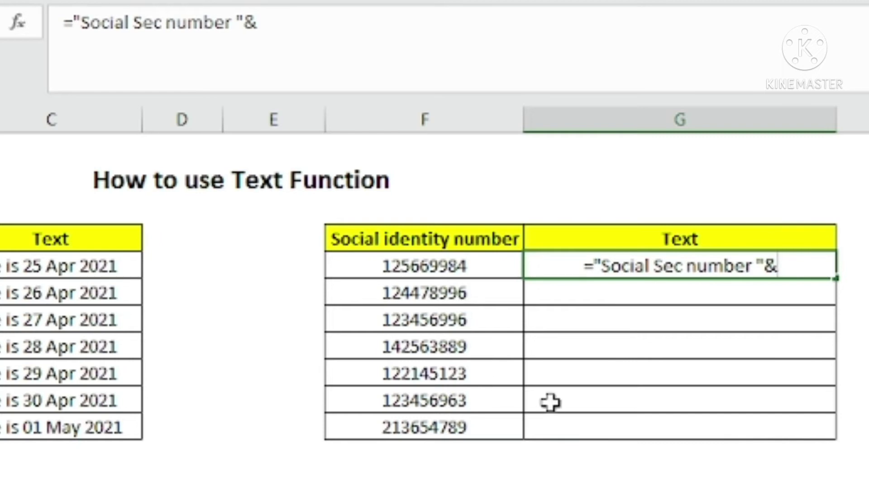
text(text)
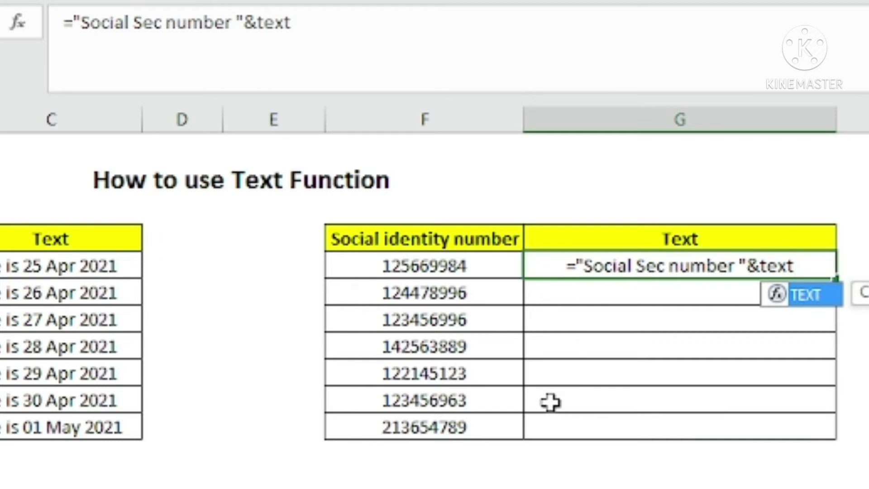
key(Tab)
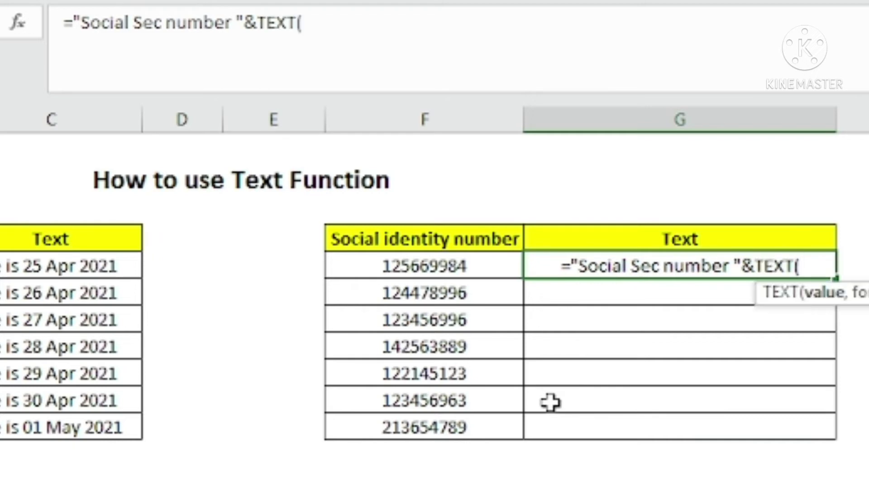
click(414, 269)
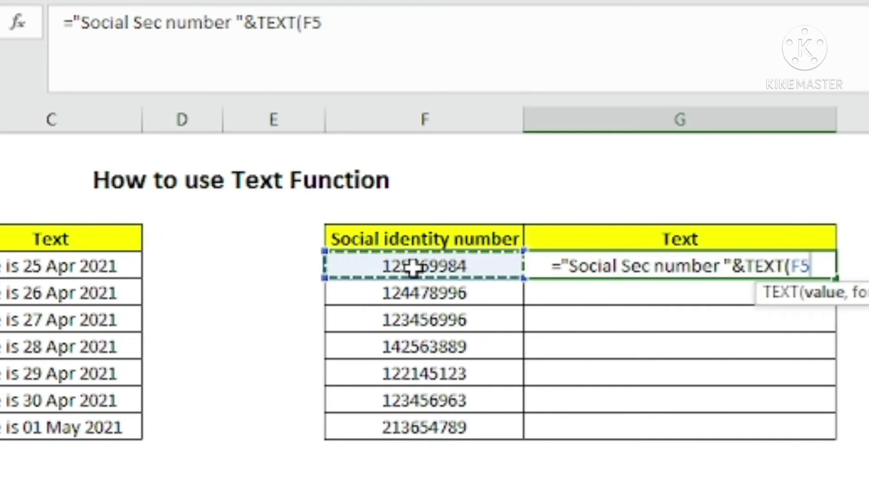
text(,)
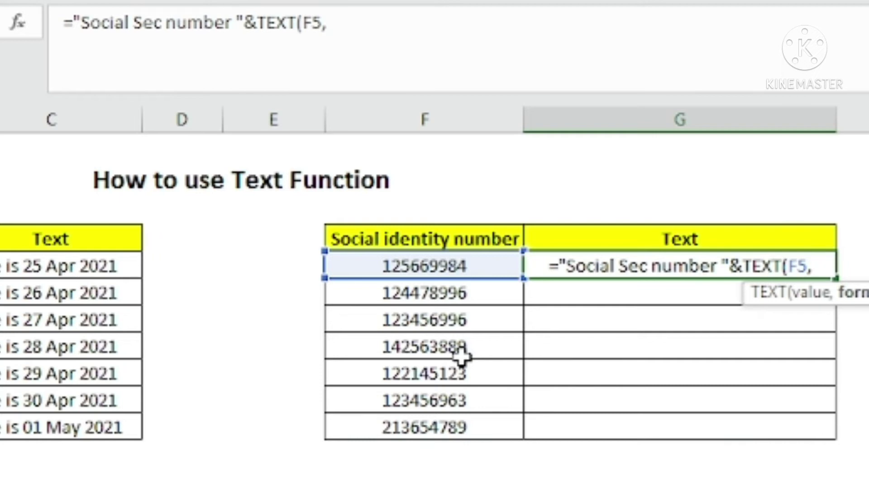
Complete G5's TEXT function with the format code "### ### ###" and enter the formula.
text(")
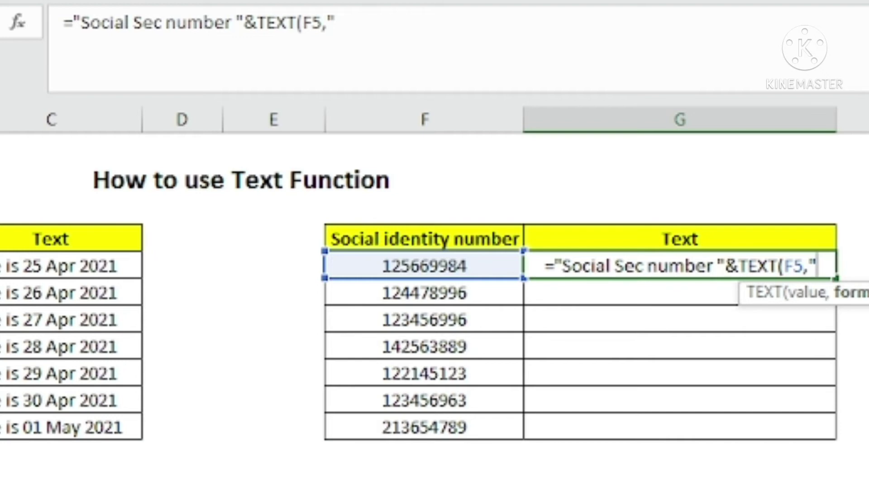
text(###)
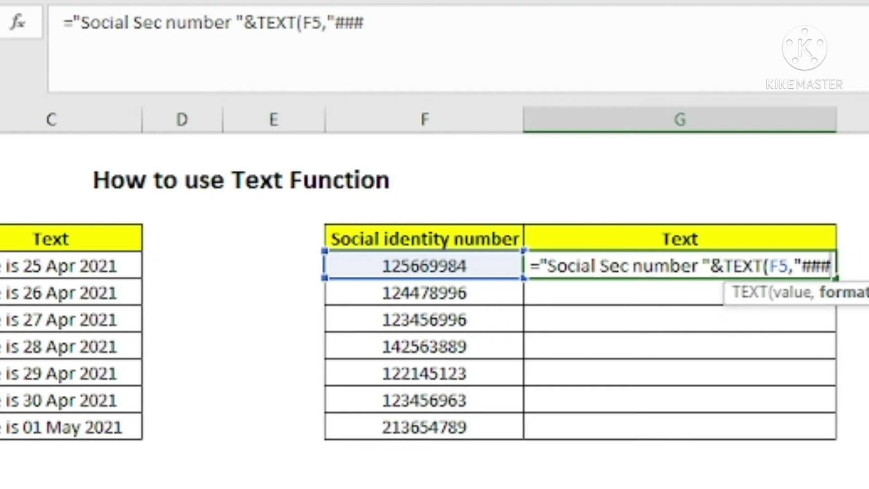
text(###)
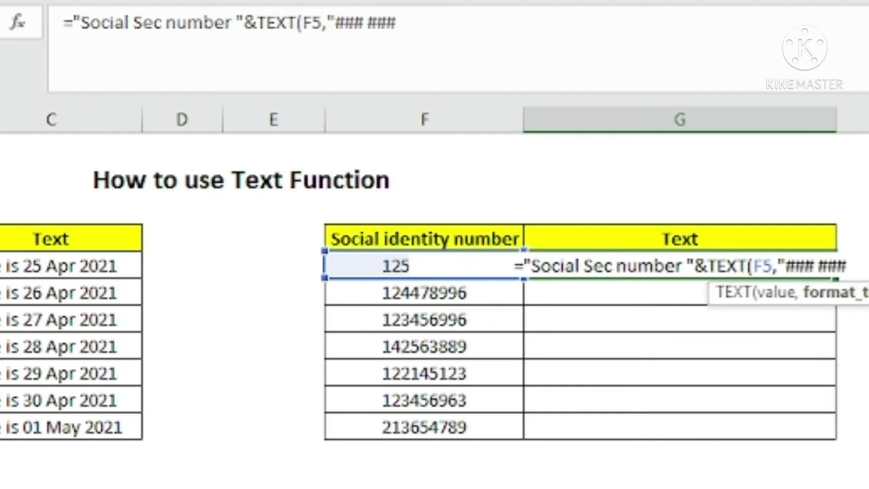
text( ###)
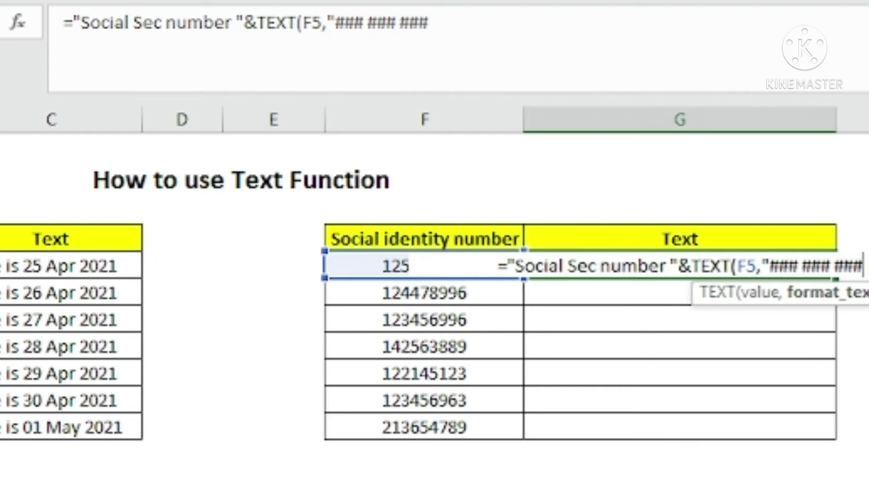
text(")
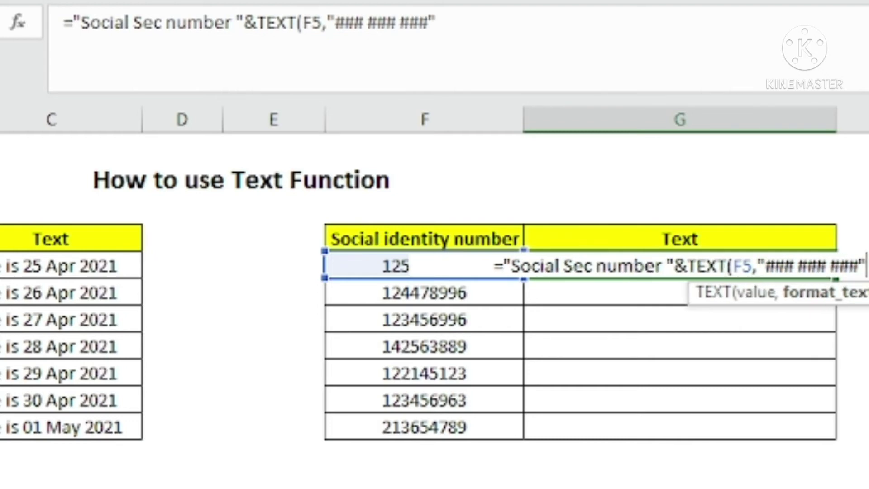
text())
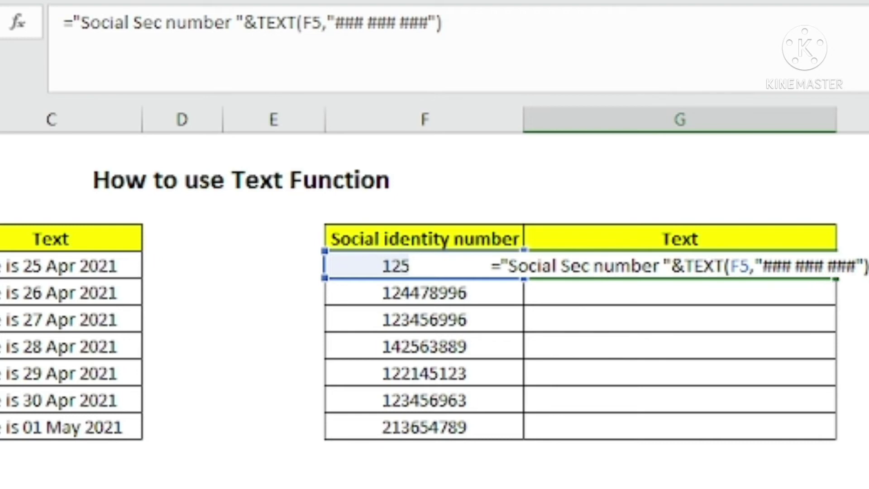
key(Return)
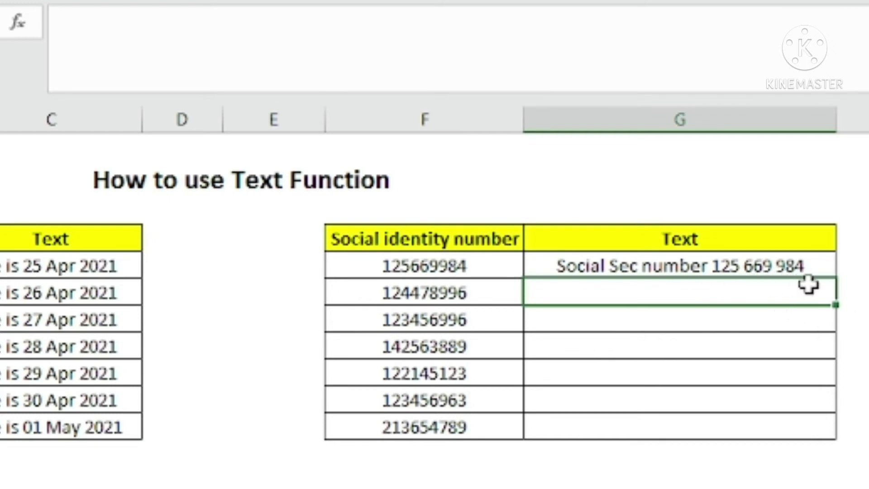
Fill the formula from G5 down to G11.
click(742, 261)
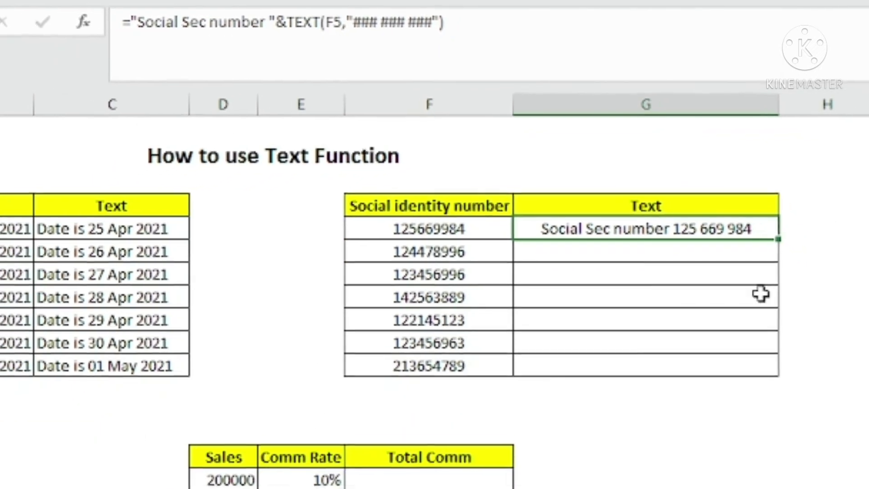
drag(777, 239, 769, 338)
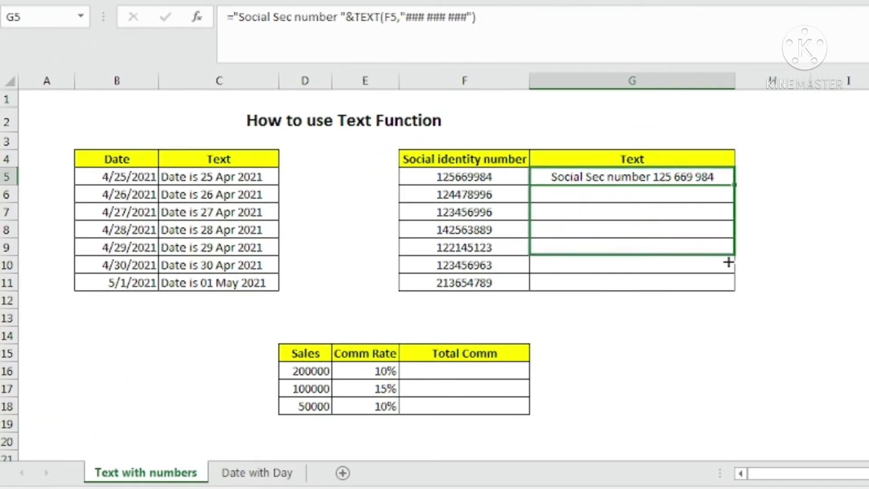
drag(728, 262, 730, 290)
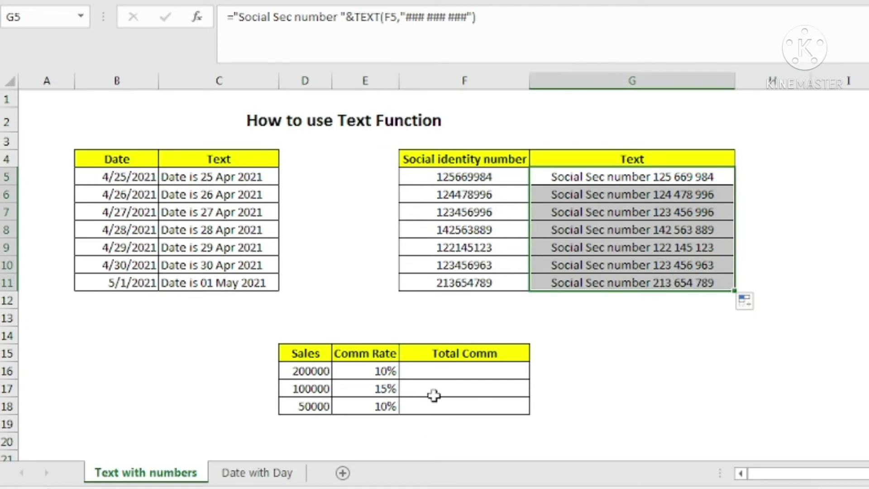
Examine the Sales and Comm Rate values in D16 and E16 that feed the Total Comm column.
scroll(434, 395, down, 2)
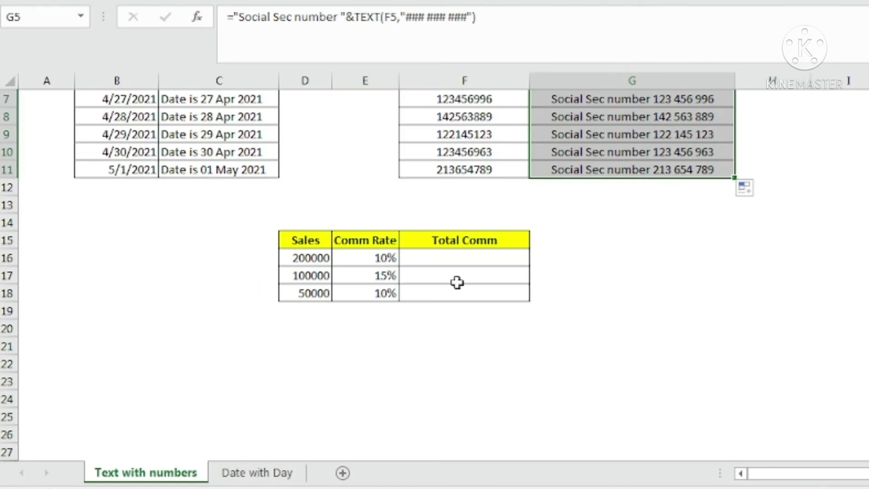
click(450, 261)
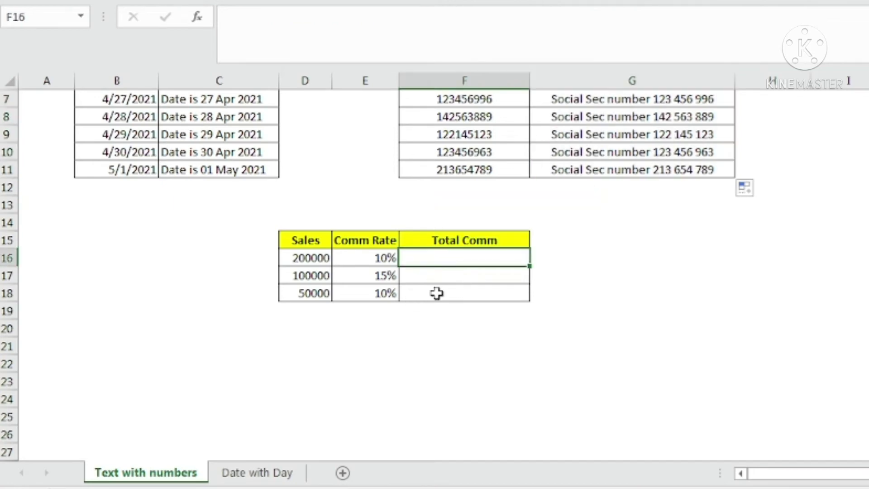
click(312, 259)
click(365, 261)
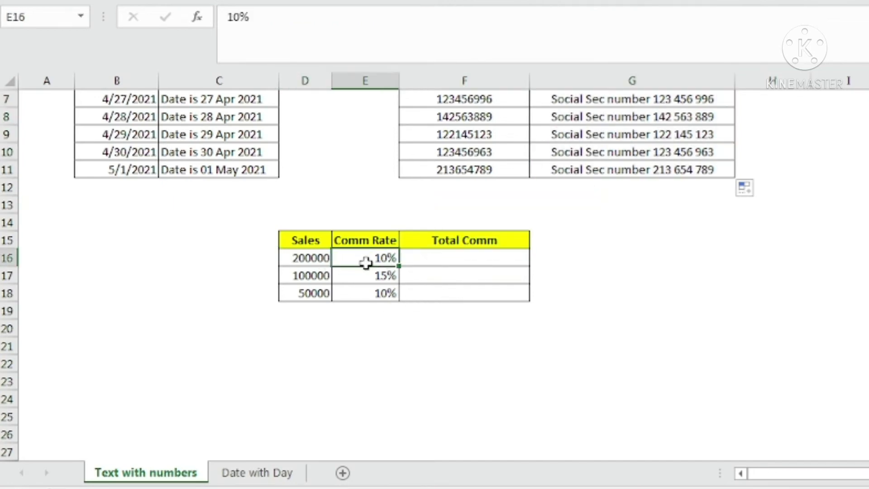
click(311, 258)
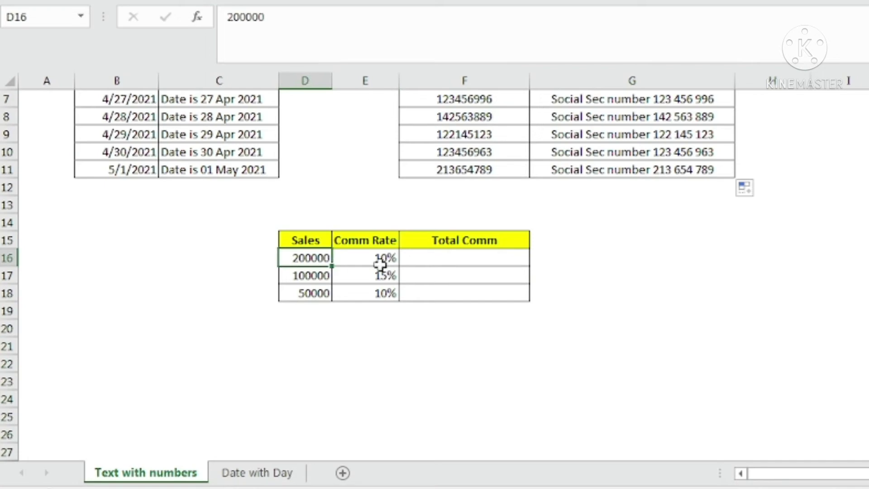
Start a formula in F16 with the text string "Commission is ", including the trailing space.
click(442, 257)
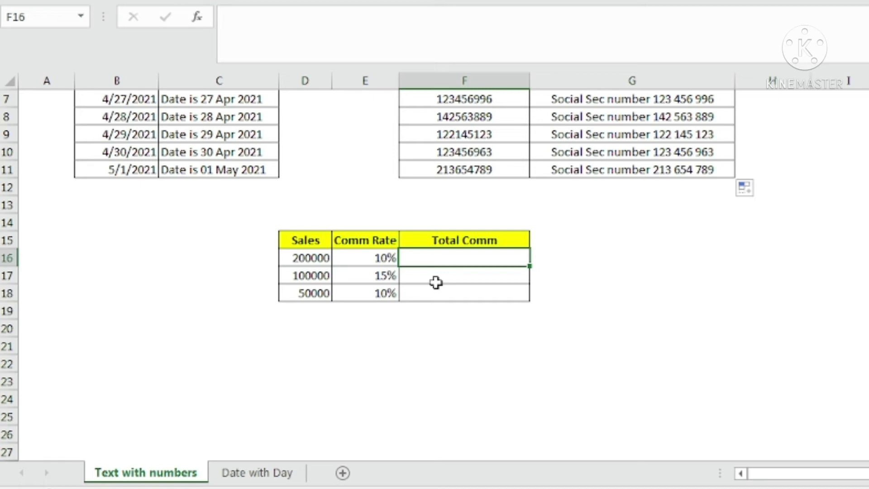
text(=)
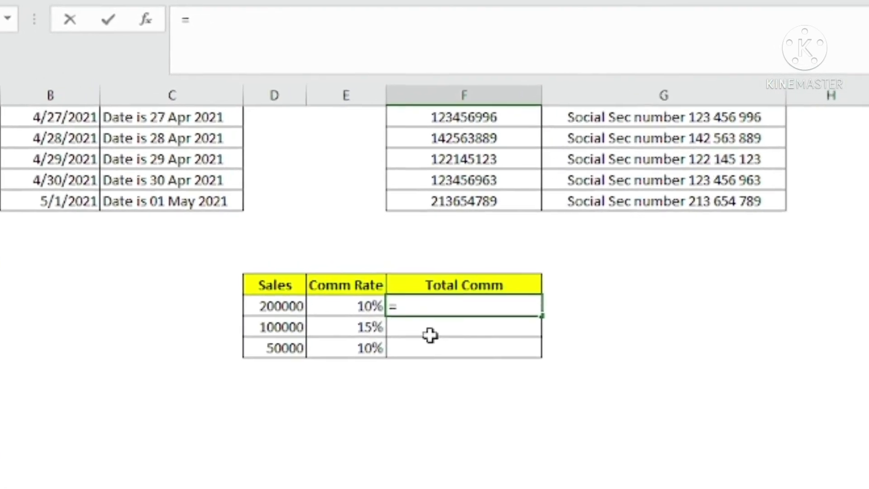
text(")
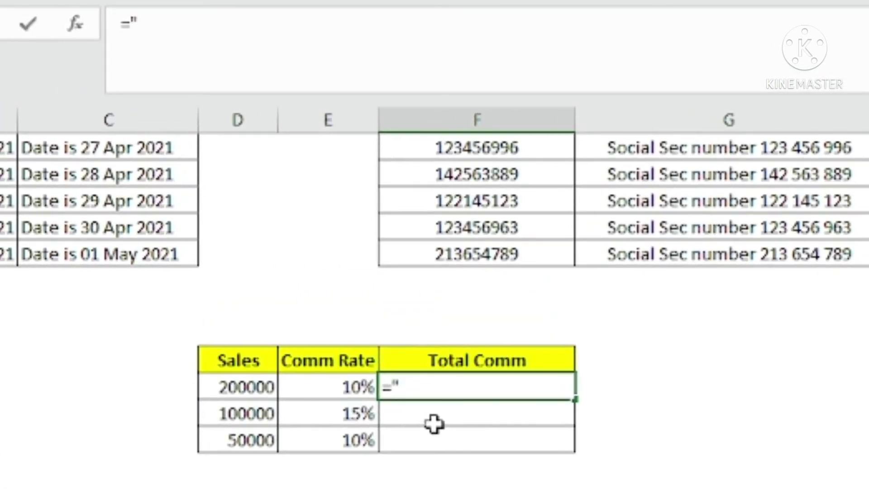
text(Commission)
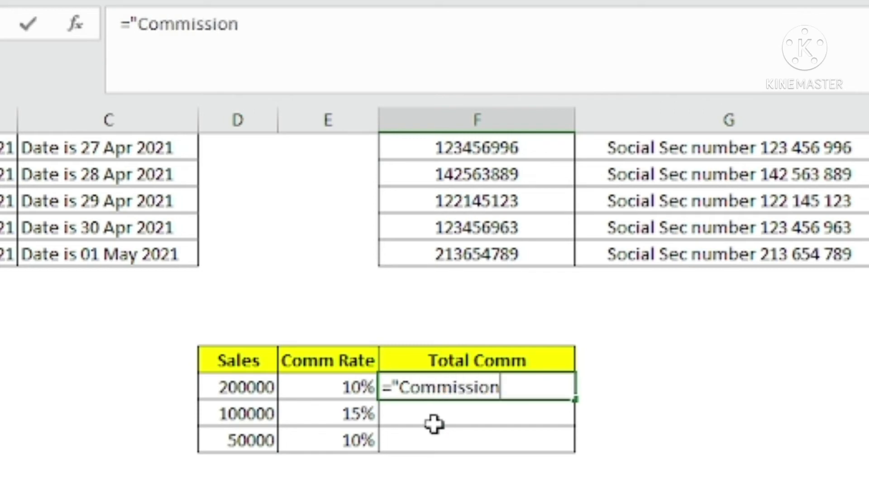
text( is ")
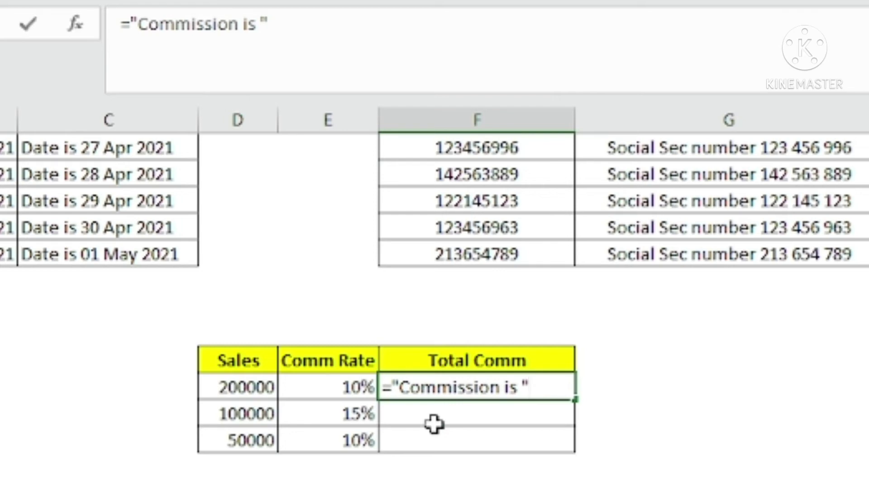
Append a TEXT function to the formula in F16, using D16*E16 as its value argument.
text(&)
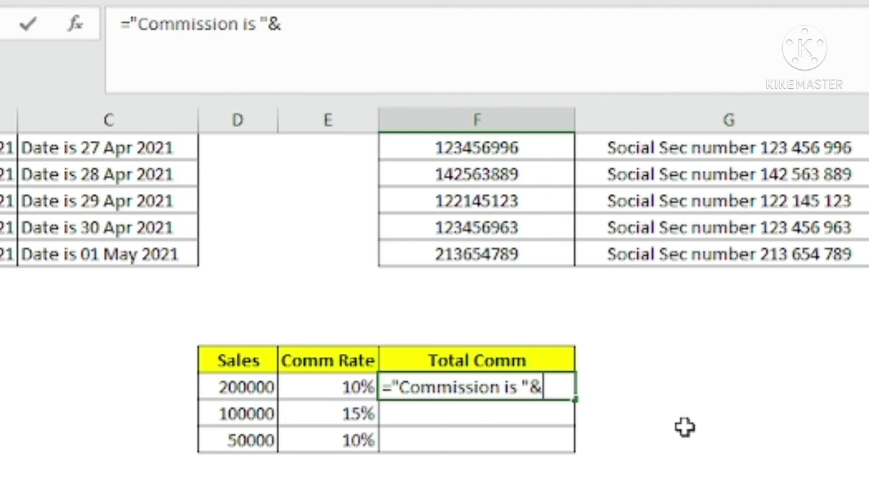
text(te)
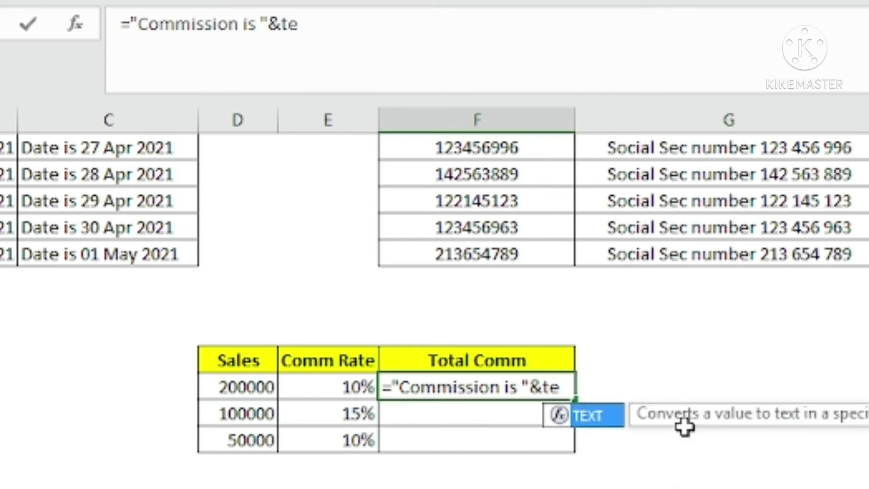
text(xt)
key(Tab)
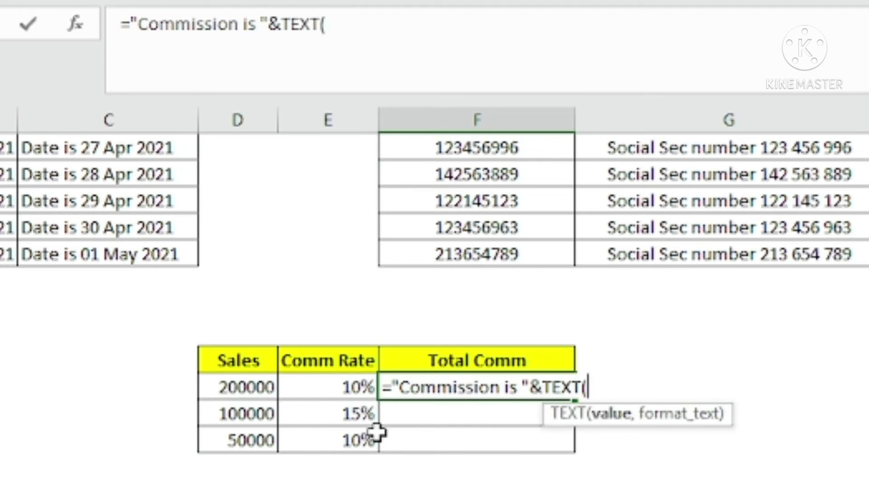
click(244, 387)
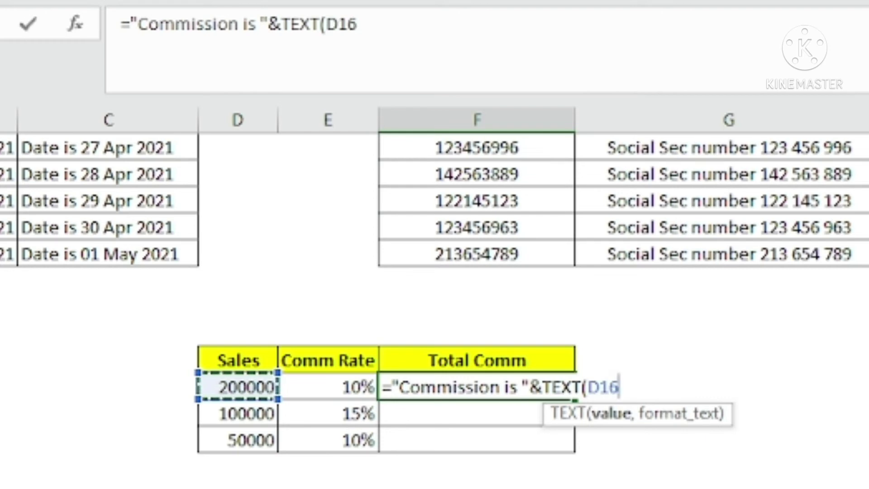
text(*)
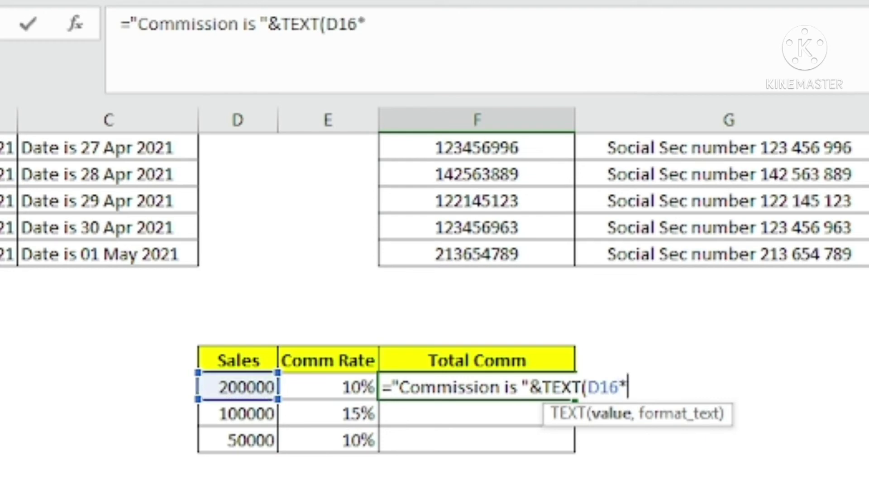
click(346, 387)
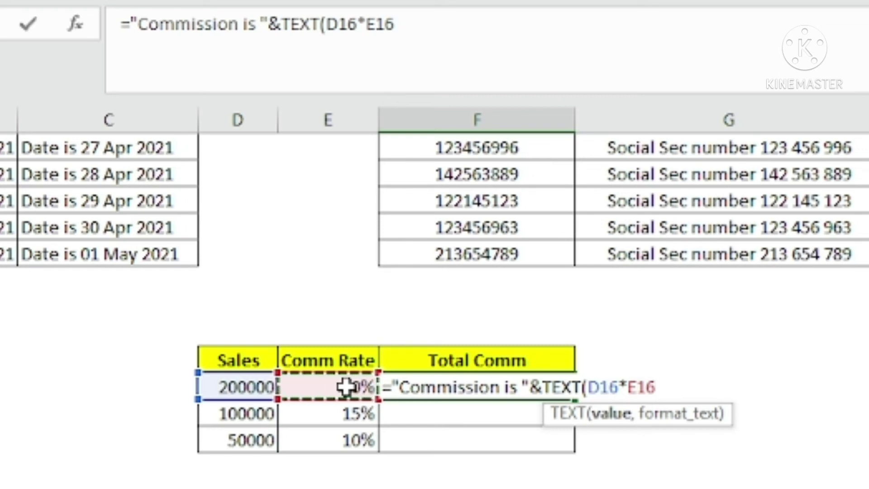
text(,)
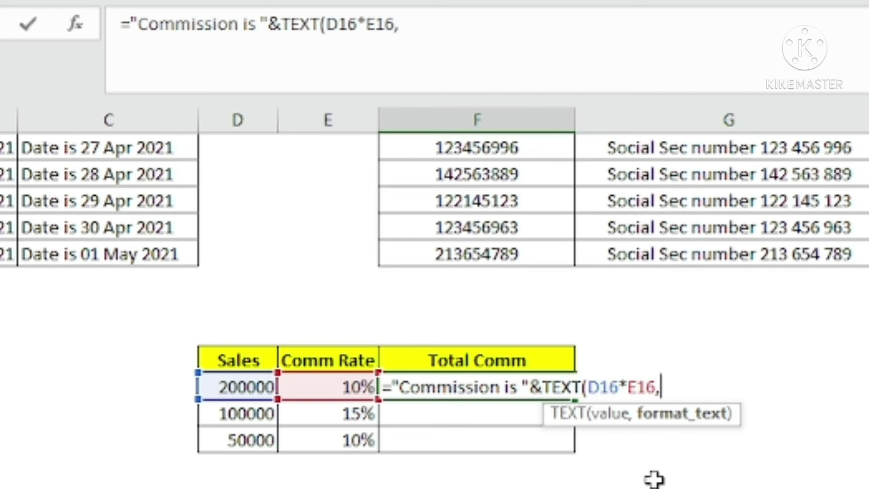
Complete F16's TEXT function with the format code "$###,###" and enter the formula.
text("$)
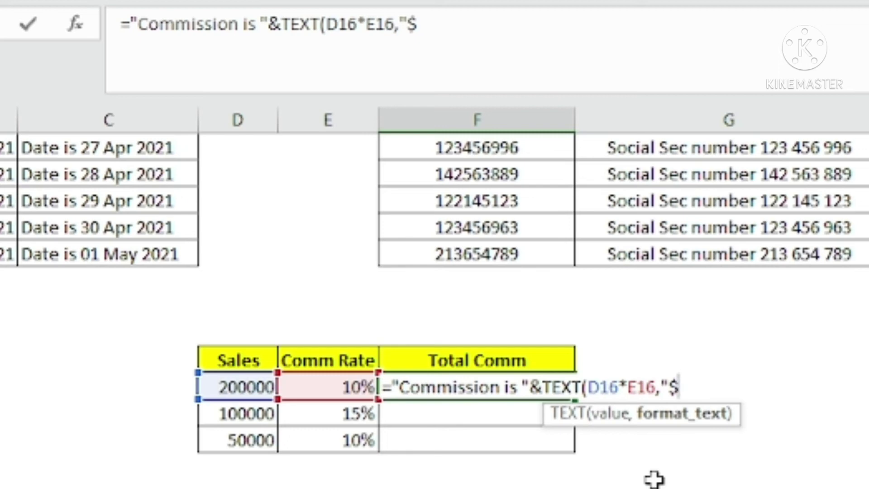
text(###)
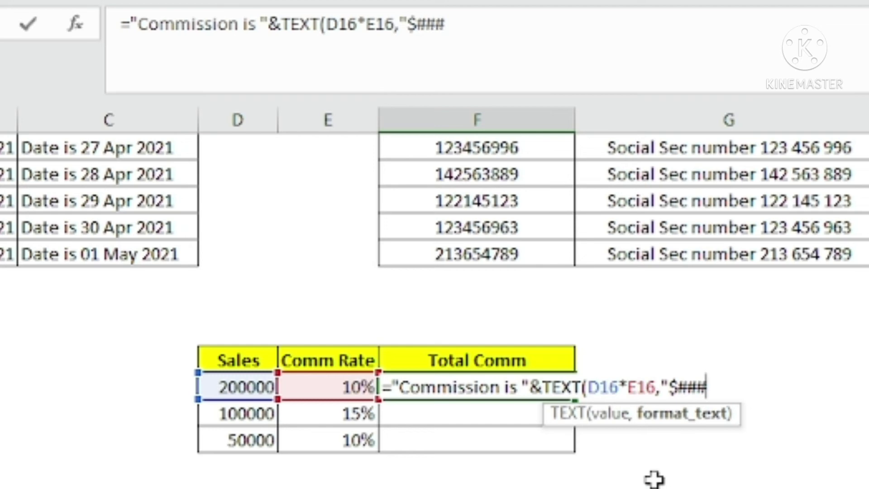
text(,###)
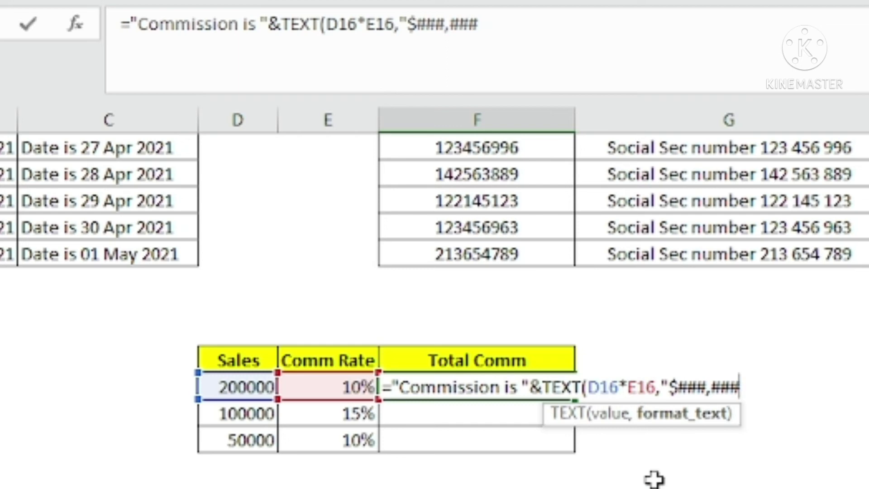
text(")
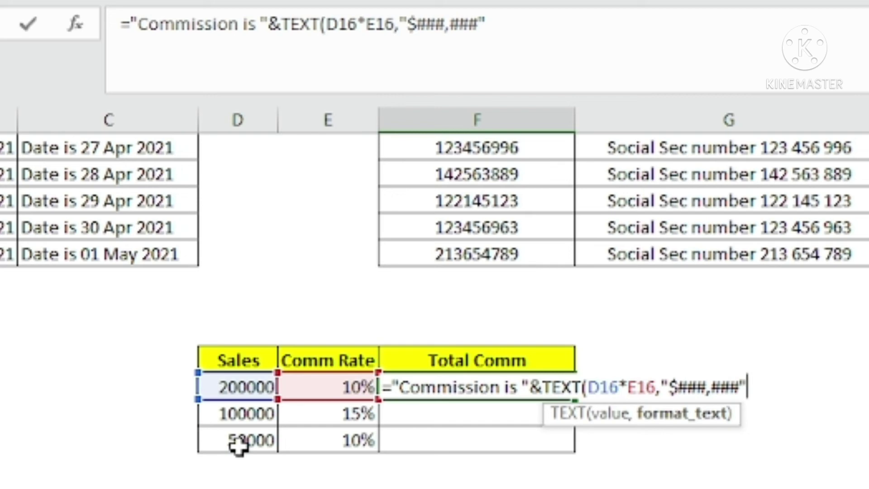
text())
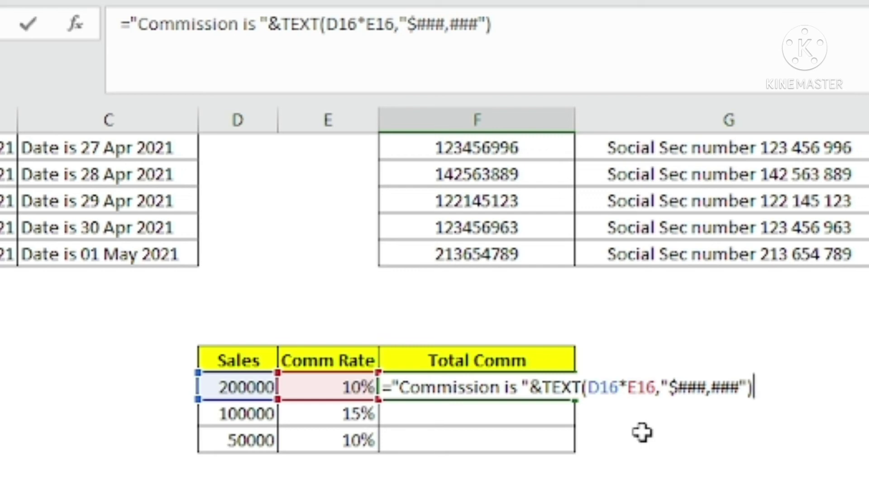
key(Return)
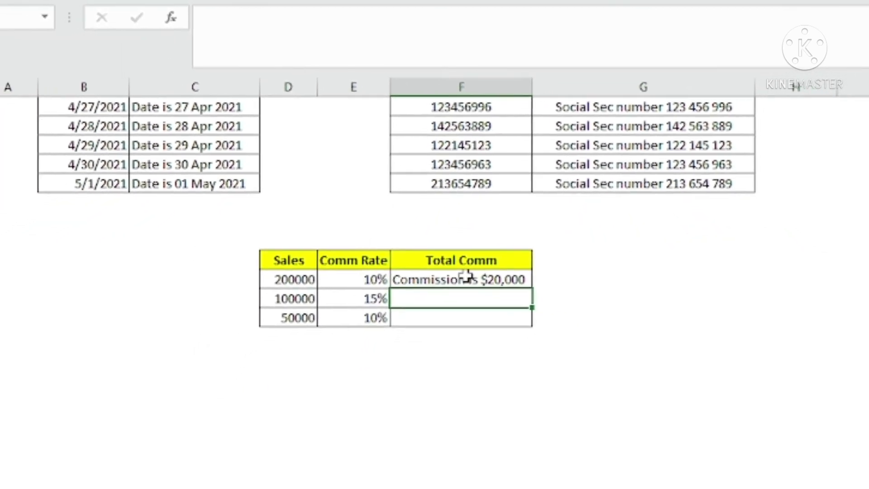
Fill the commission formula from F16 down to F18.
drag(468, 275, 448, 317)
key(ctrl+d)
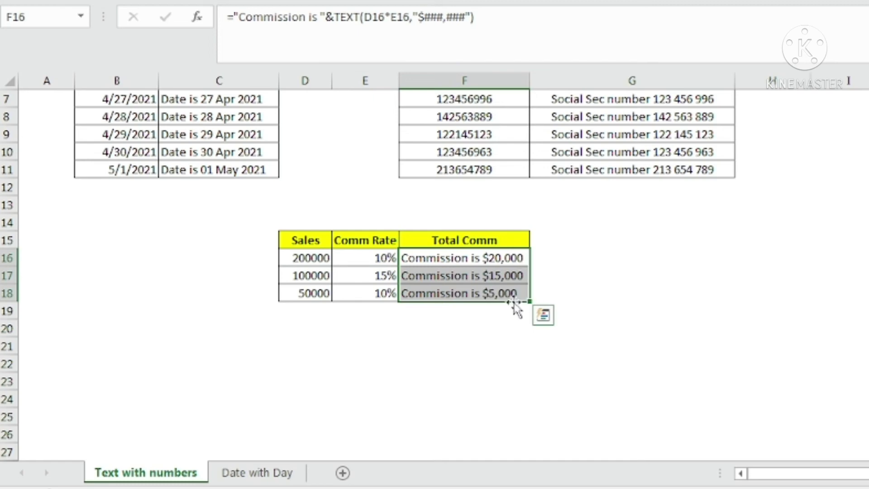
click(549, 260)
Check the Sales, Comm Rate and Total Comm cells in row 17 and the Sales value in D16.
click(311, 276)
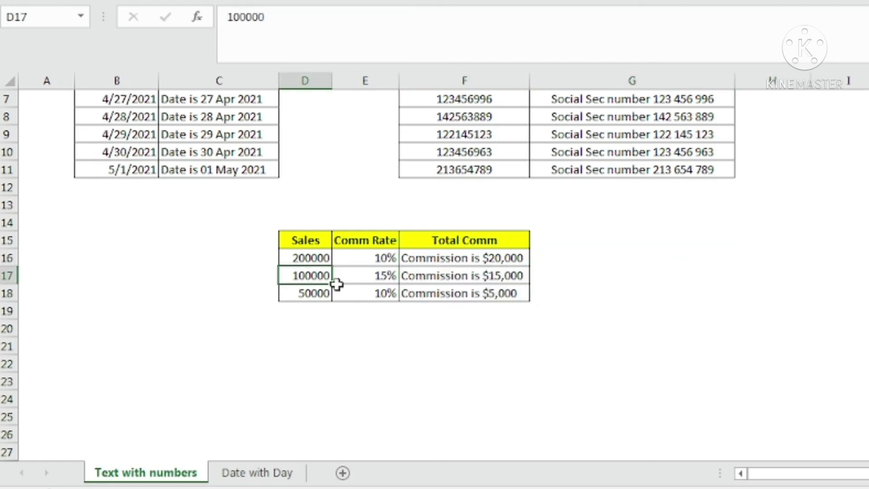
click(351, 276)
click(484, 276)
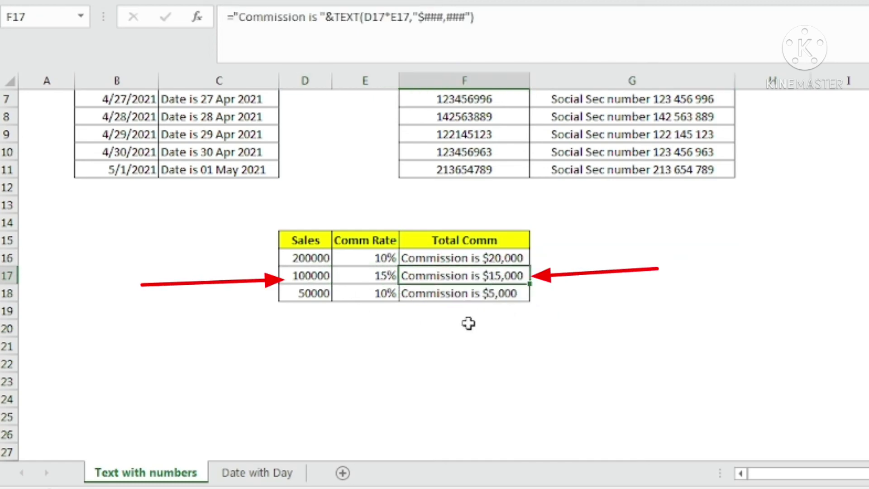
click(301, 279)
click(305, 257)
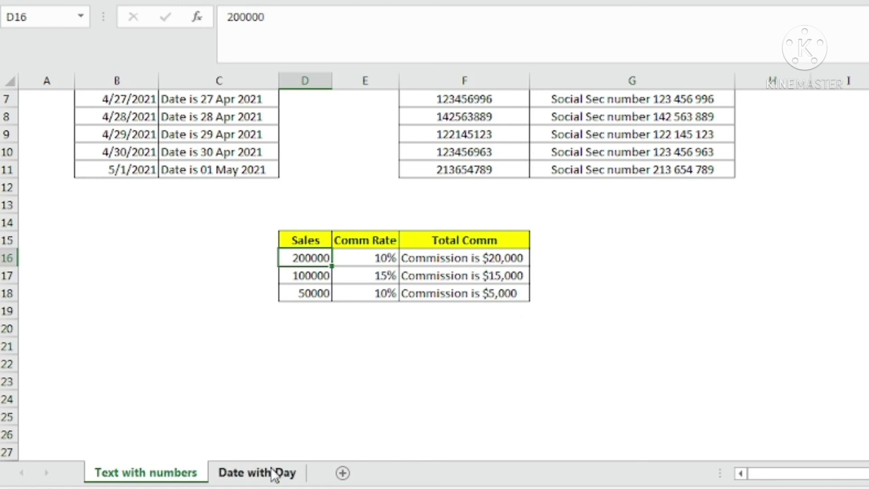
Switch to the Date with Day sheet and examine the dates and their formats in C4:H4.
click(259, 476)
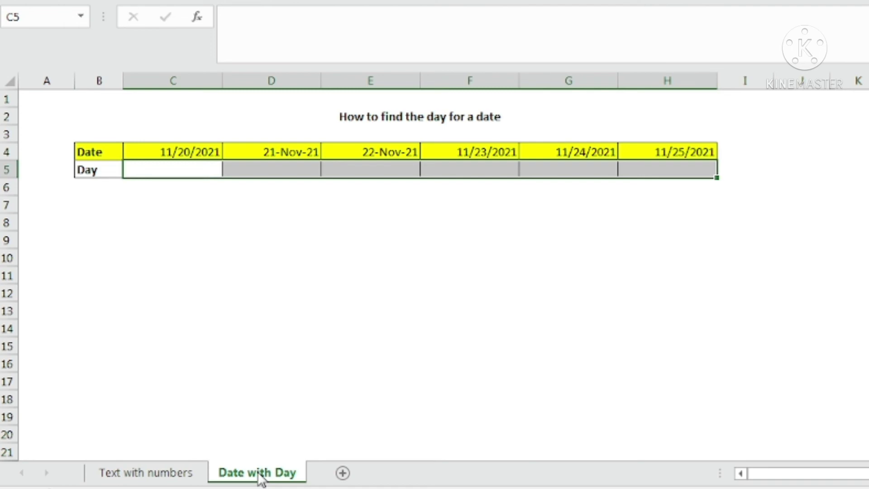
click(197, 274)
drag(155, 151, 659, 152)
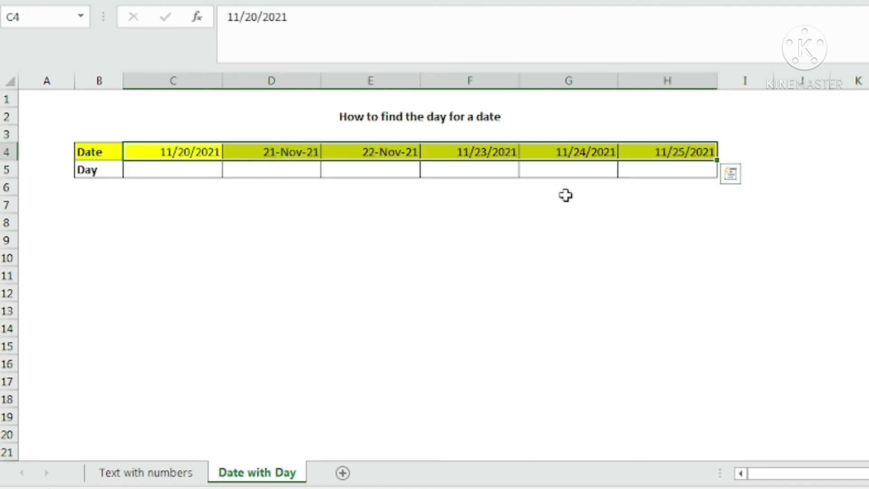
click(156, 166)
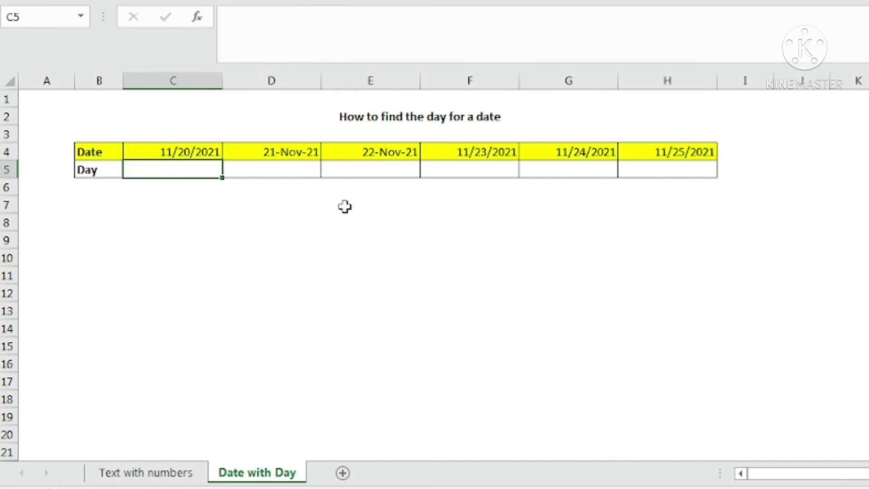
click(205, 153)
click(276, 155)
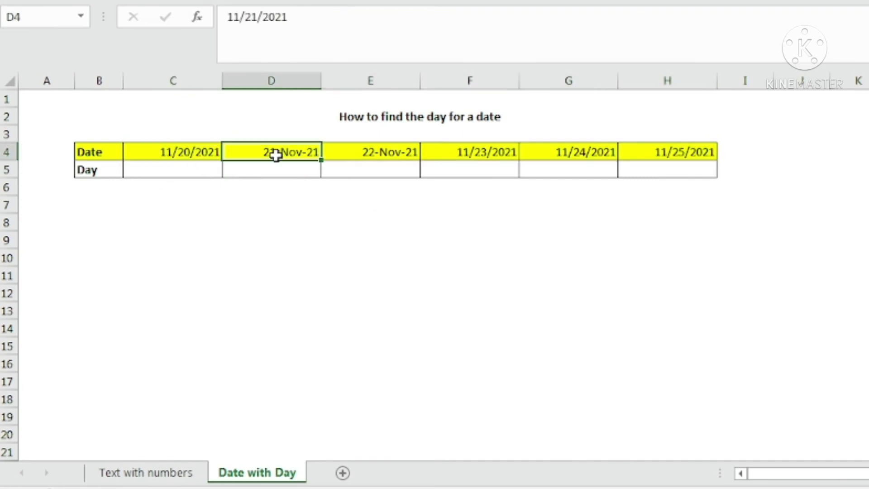
click(352, 153)
click(441, 150)
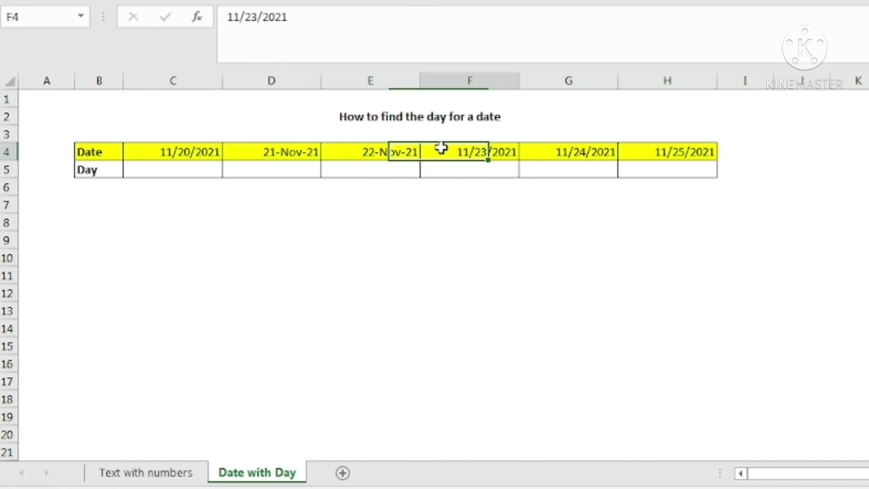
click(462, 167)
drag(179, 151, 643, 163)
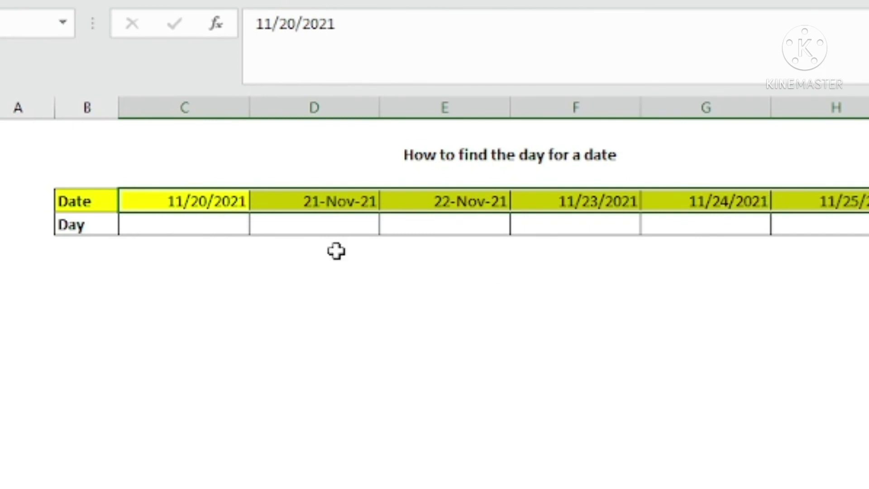
Enter a TEXT formula in C5 that converts the date in C4 using the format code "dddd".
click(178, 229)
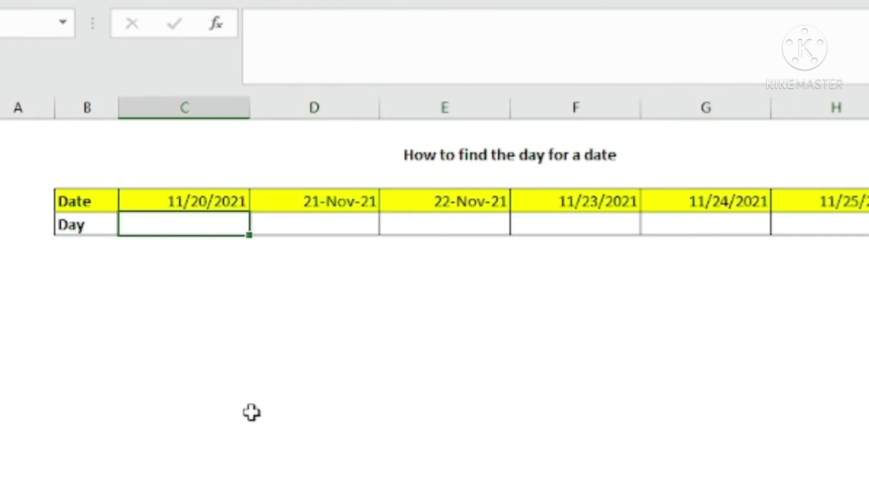
text(=te)
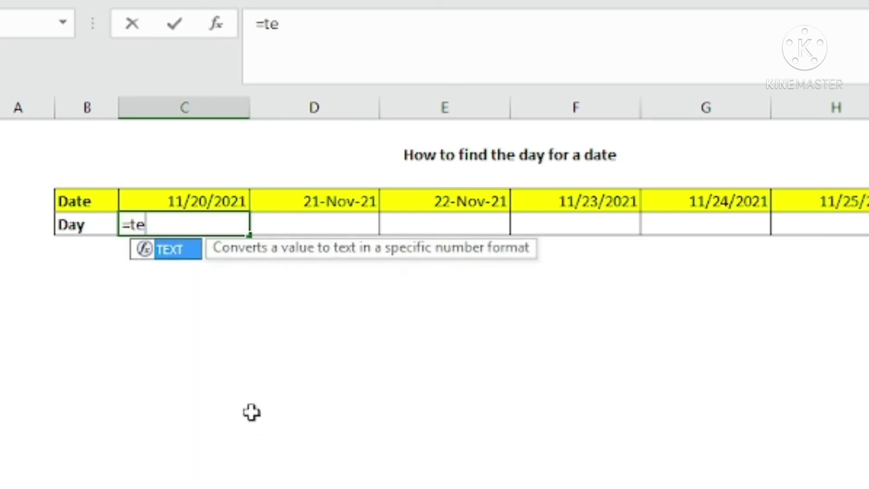
text(xt)
key(Tab)
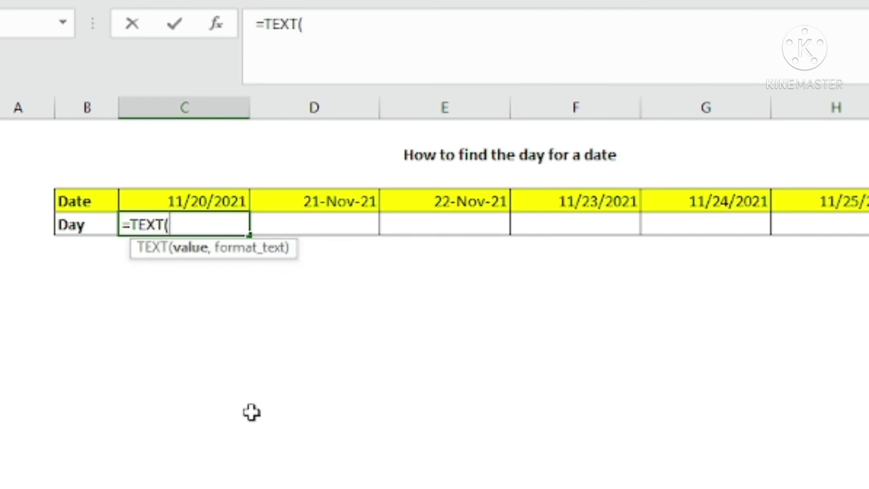
click(196, 202)
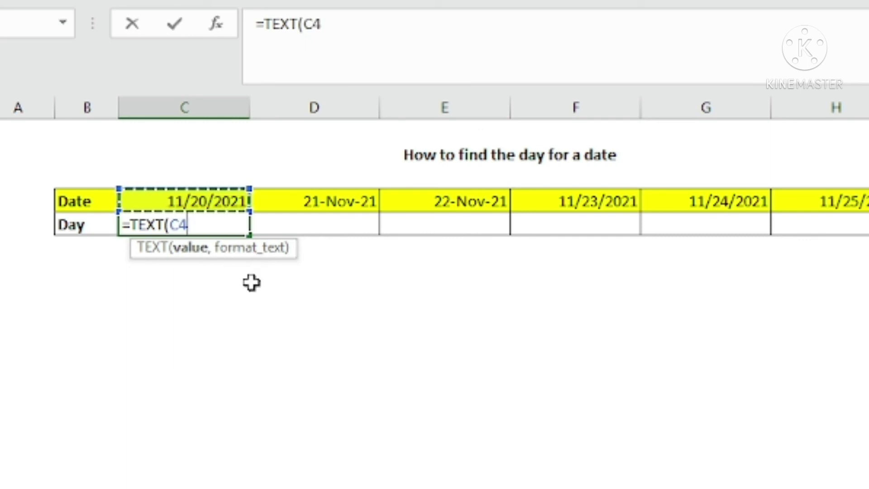
text(,)
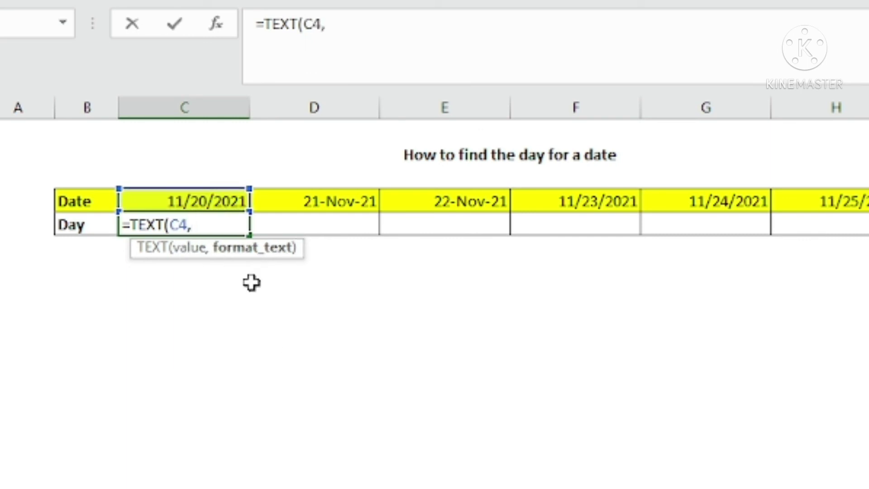
text(")
text(dddd)
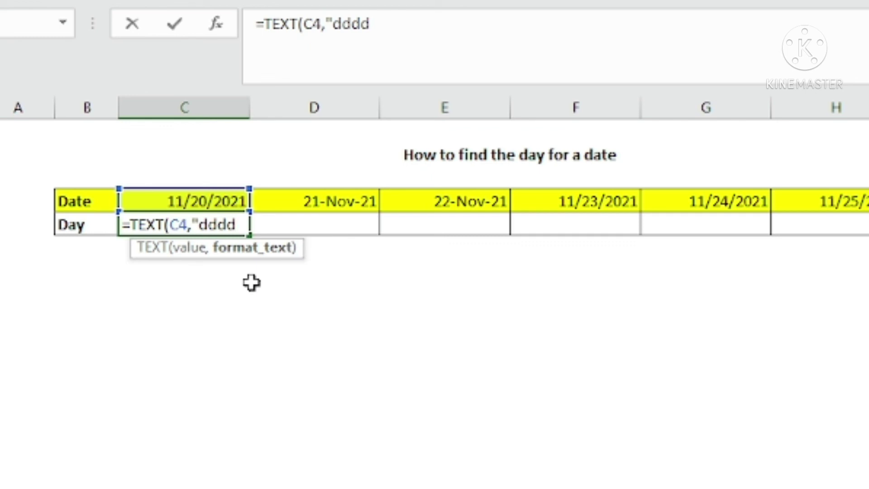
text("))
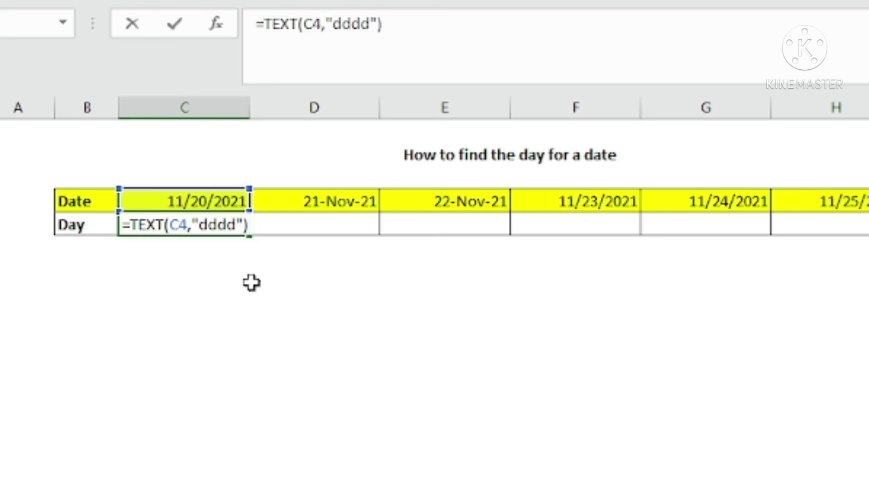
key(Return)
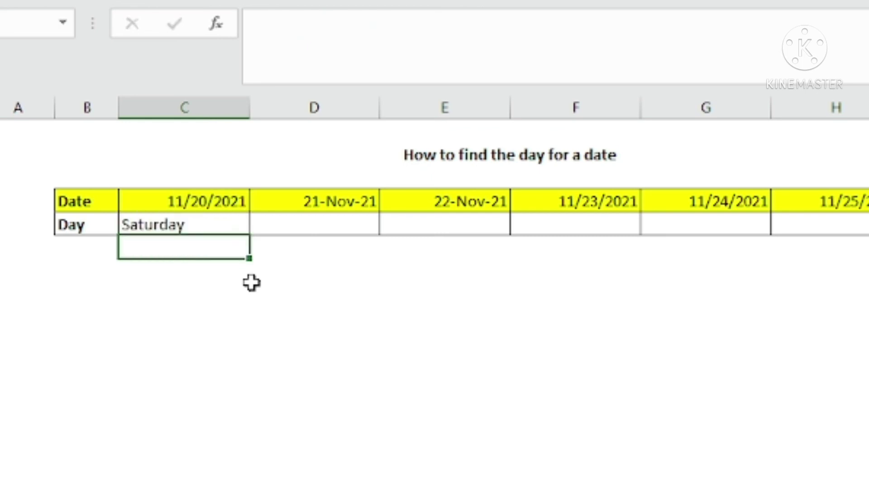
Fill the weekday formula from C5 across to H5.
click(201, 225)
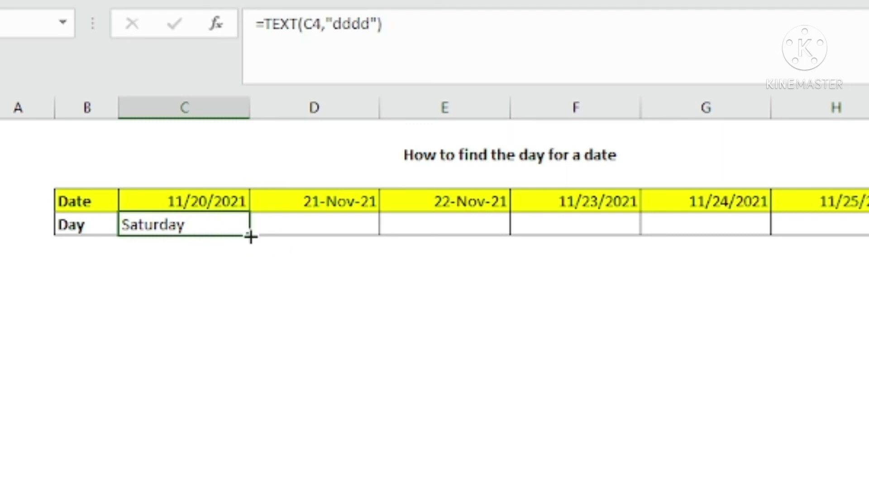
drag(250, 236, 852, 233)
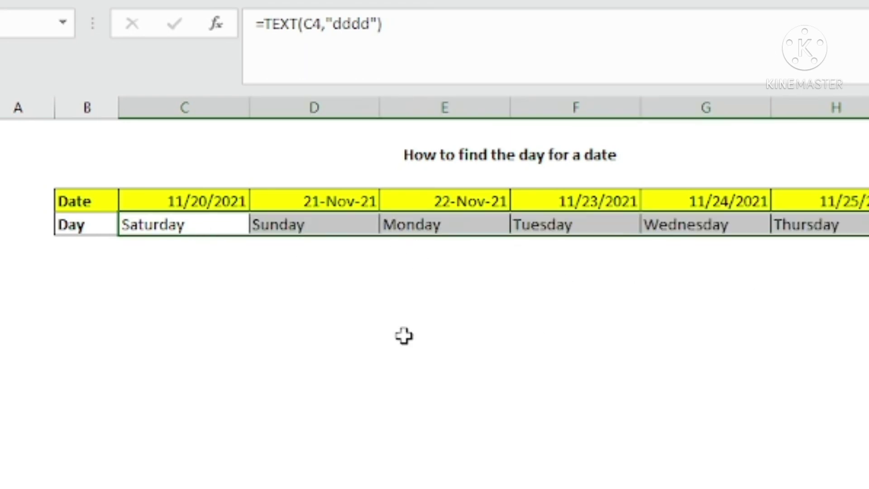